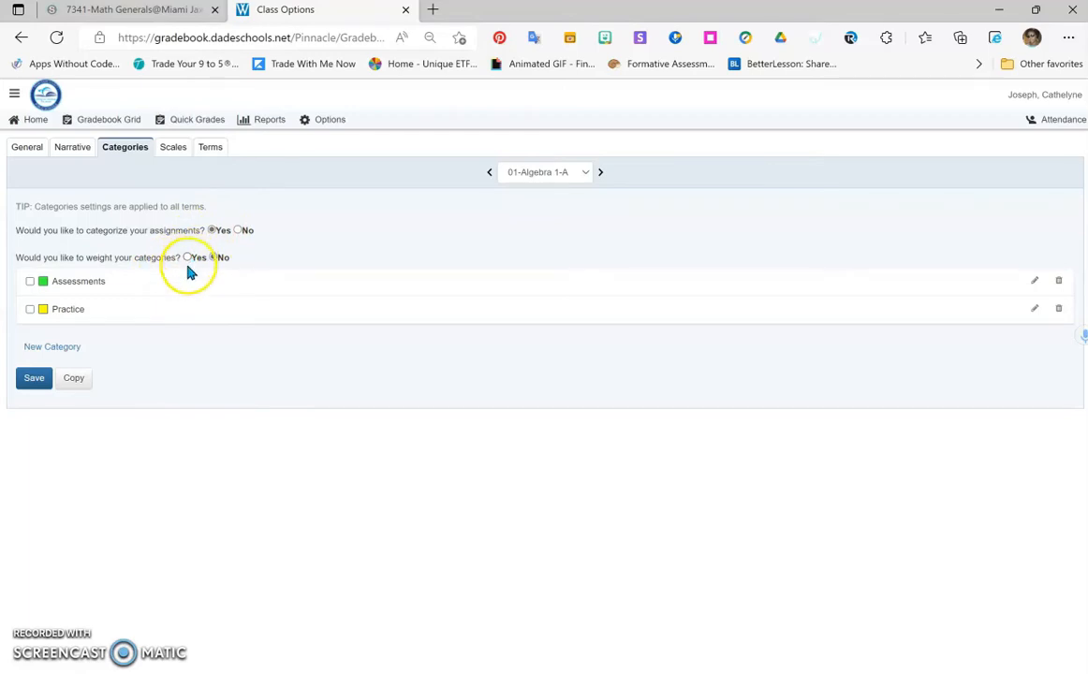
# Step: Turn on category weighting for the 01-Algebra 1-A class
pyautogui.click(188, 258)
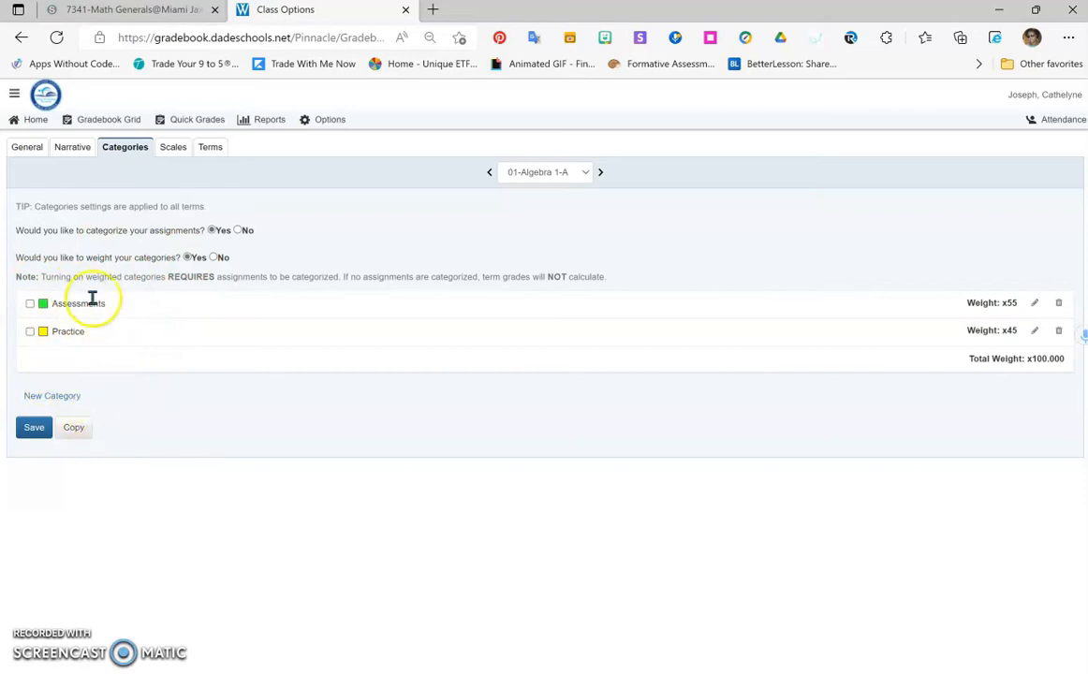
# Step: Add a light pink Homework category with a weight of 20, save it, and delete that category again
pyautogui.click(48, 400)
pyautogui.click(107, 409)
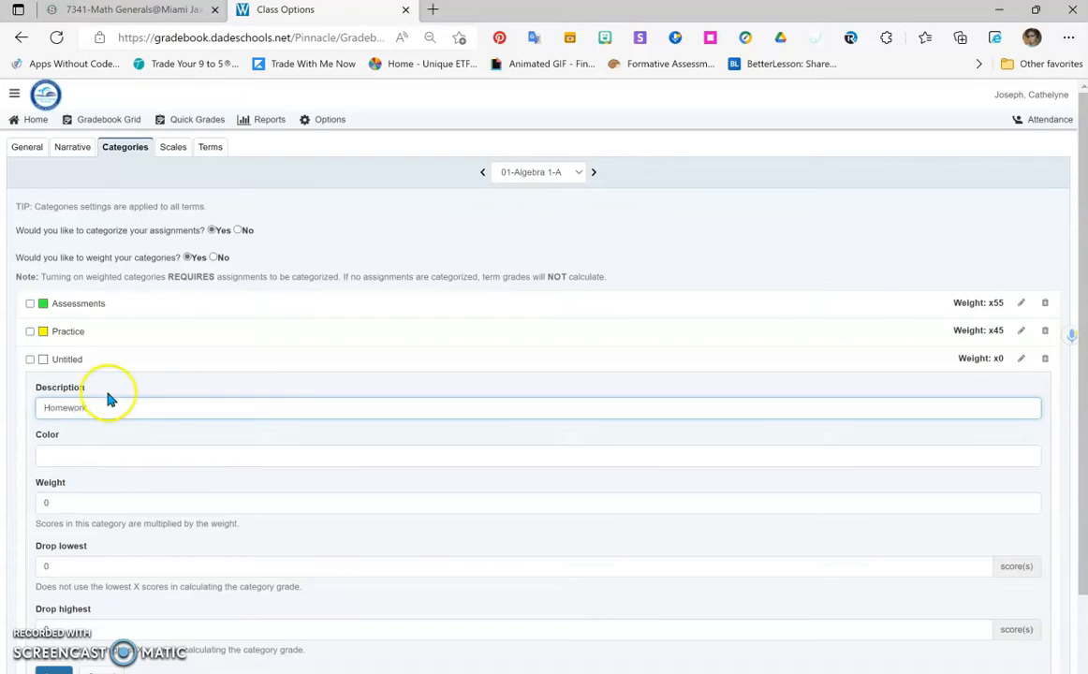
pyautogui.click(103, 459)
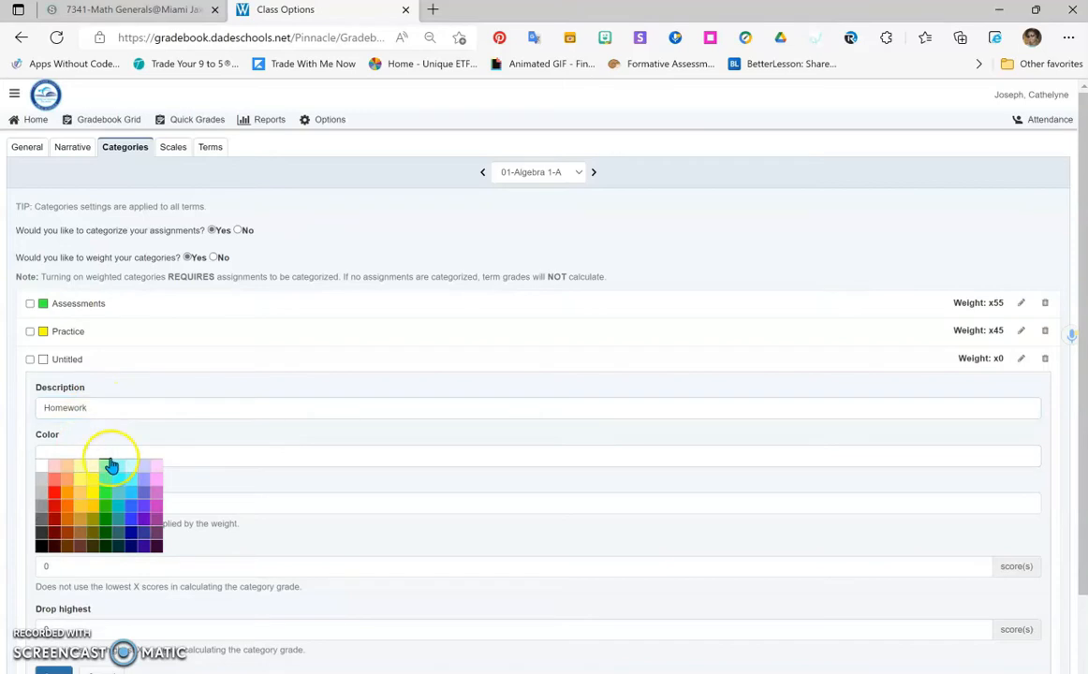
pyautogui.click(164, 481)
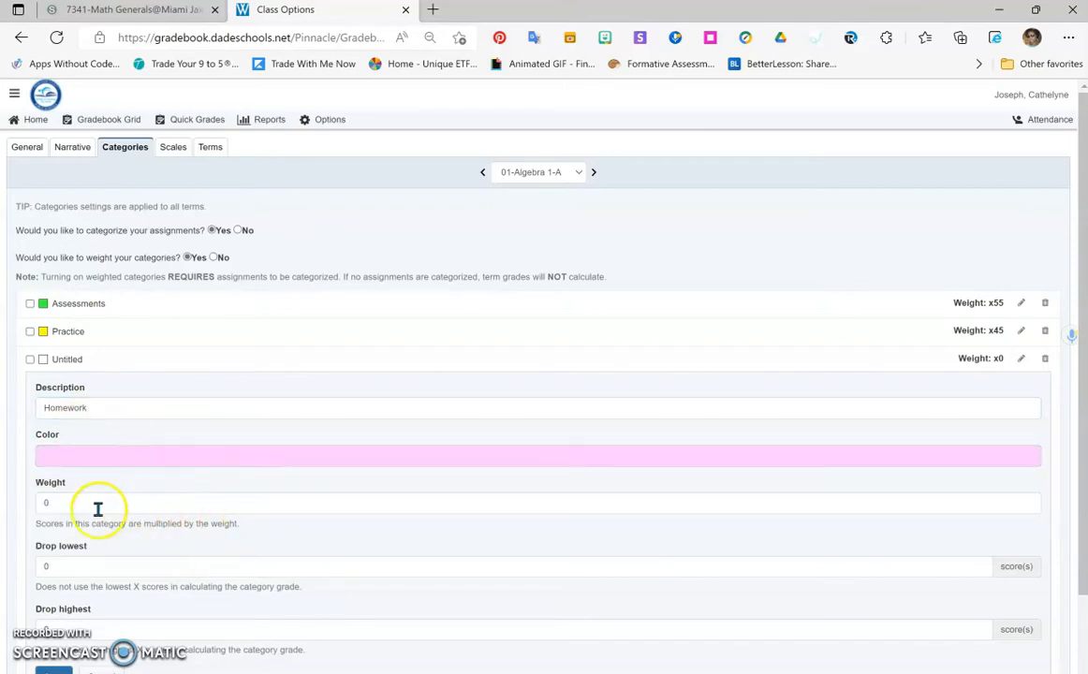
pyautogui.scroll(-2, 33, 380)
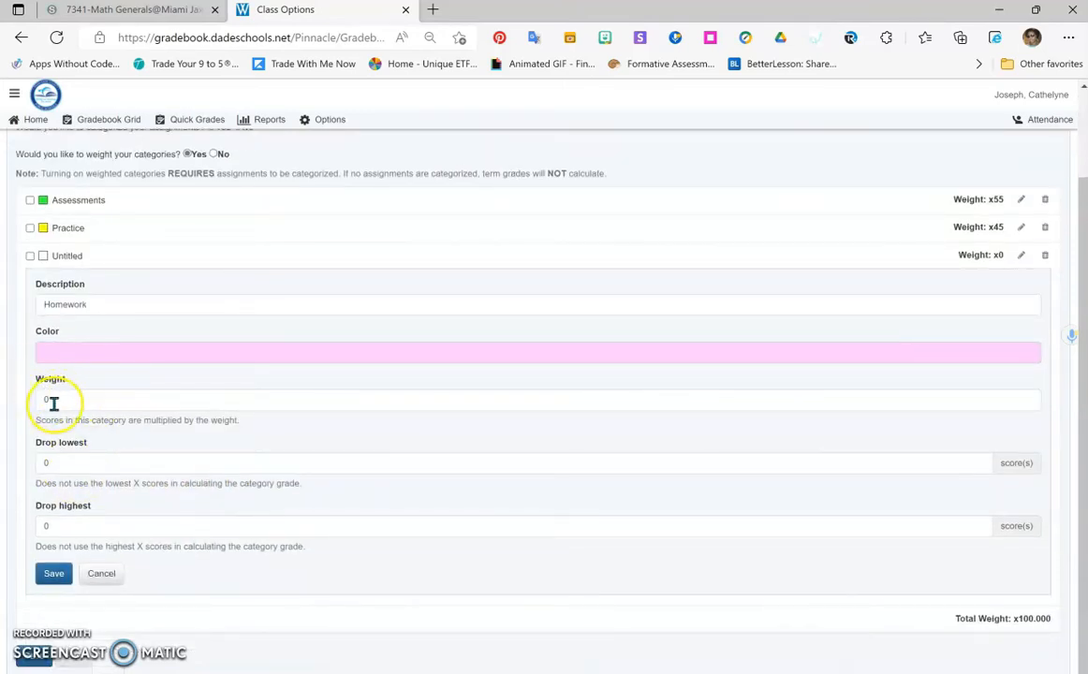
pyautogui.click(56, 401)
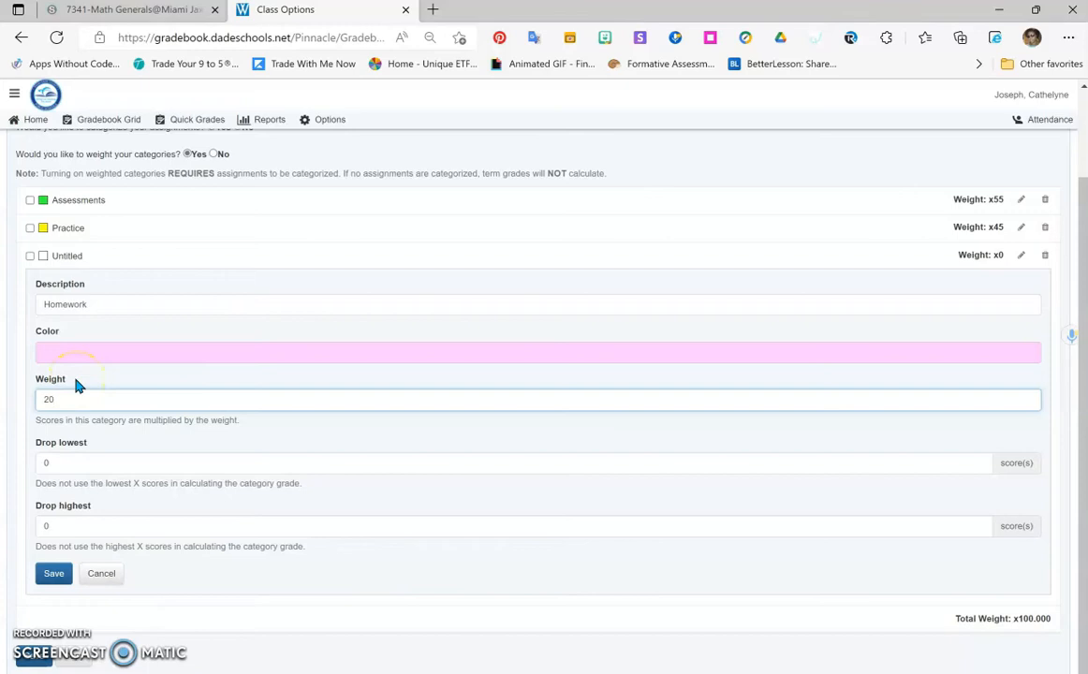
pyautogui.click(53, 575)
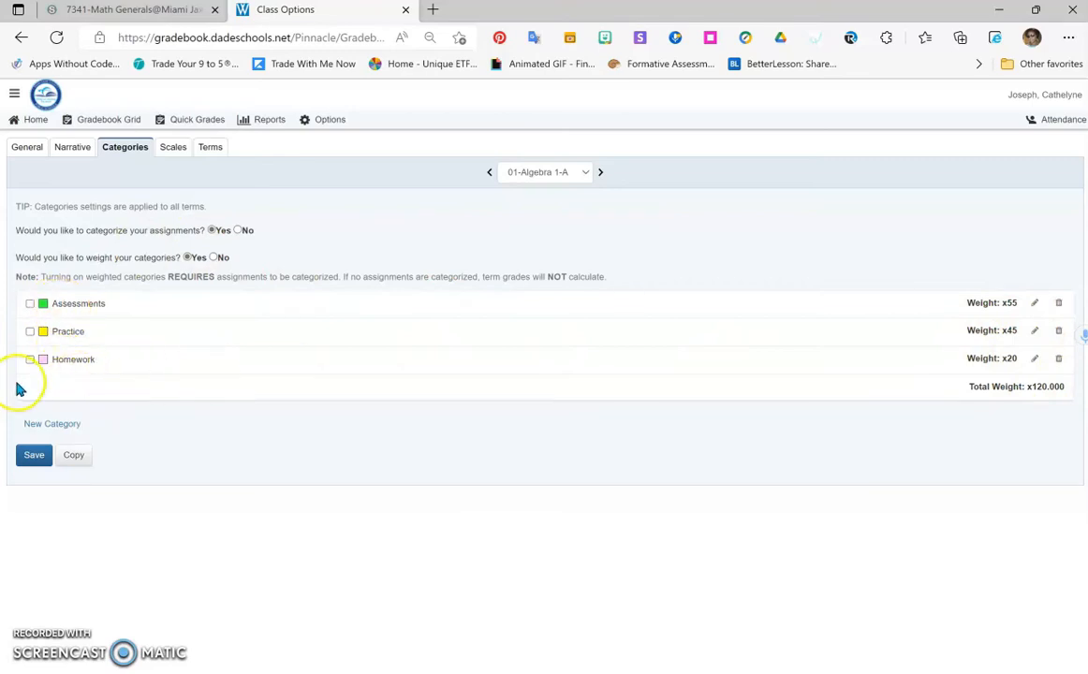
pyautogui.click(1060, 361)
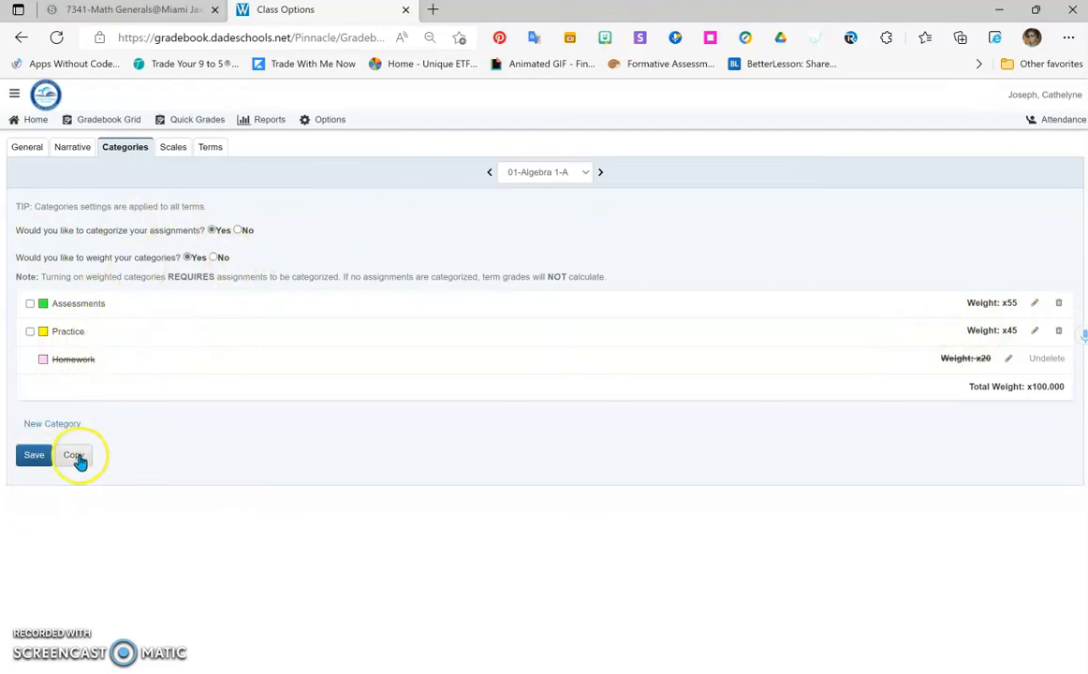
# Step: Copy the Assessments and Practice categories to the 03-Algebra 1-A class and save the category settings
pyautogui.click(30, 303)
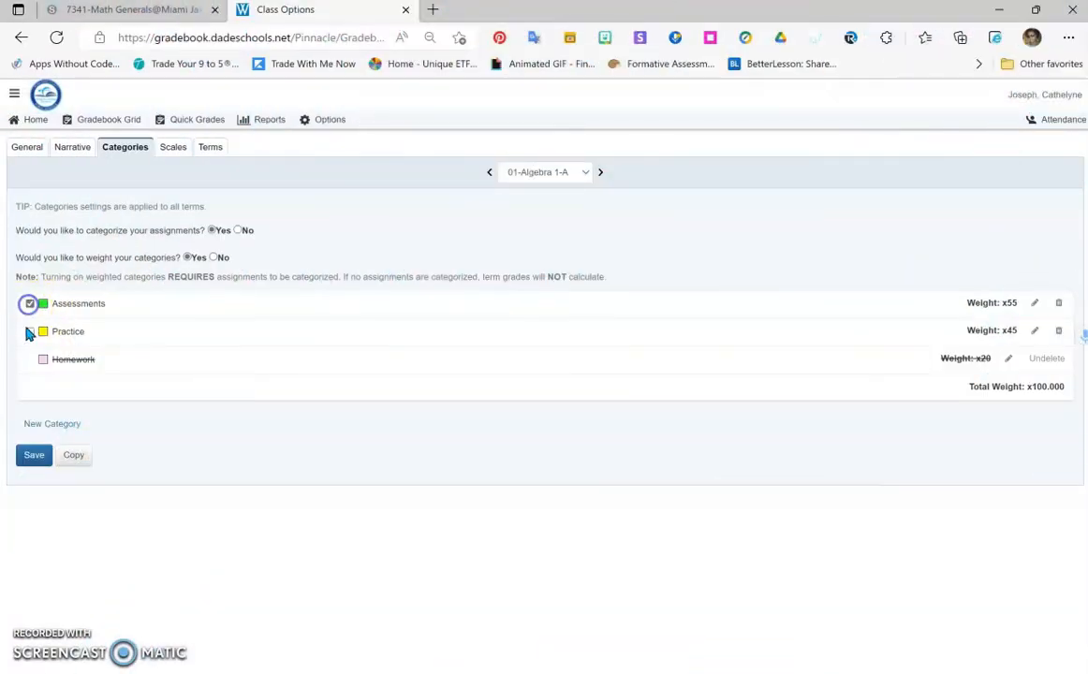
pyautogui.click(73, 455)
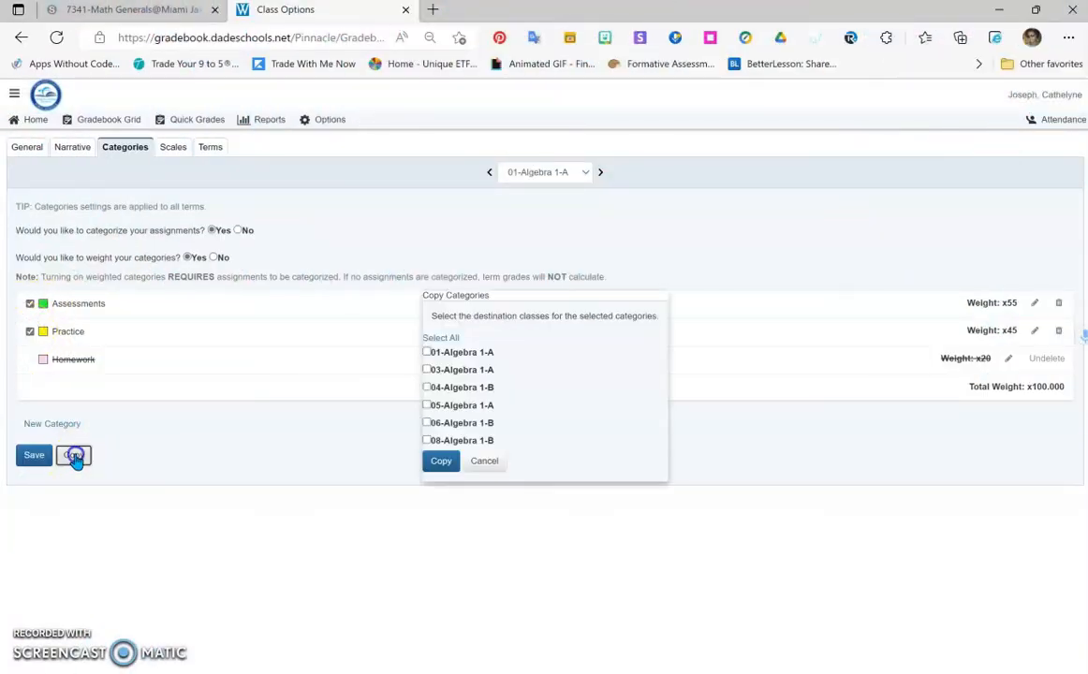
pyautogui.click(427, 371)
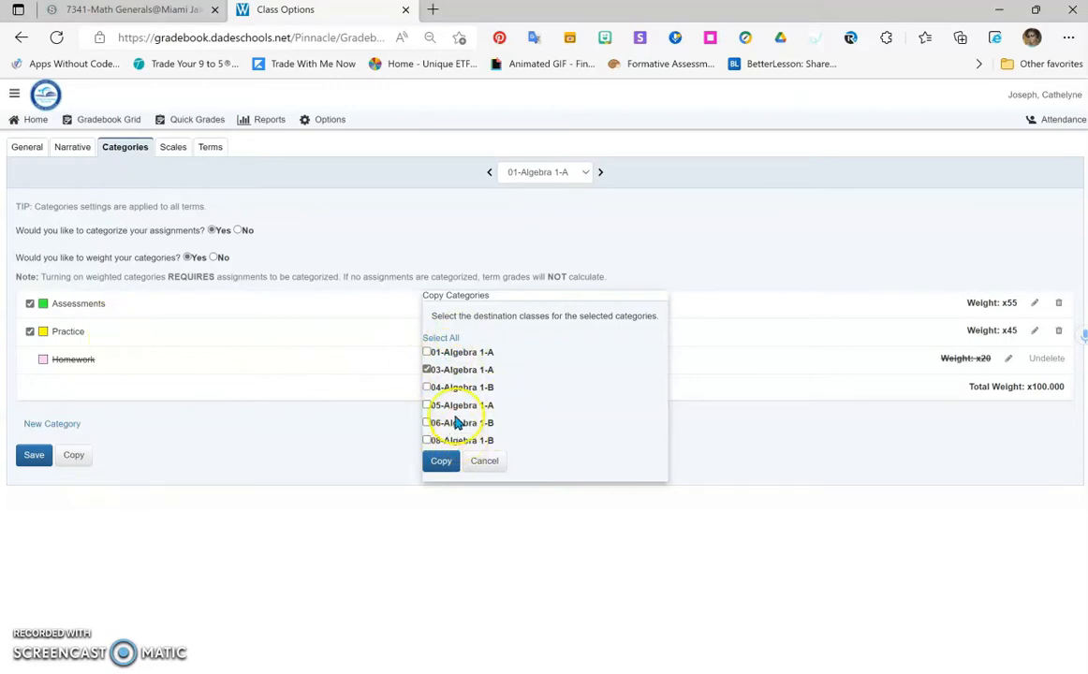
pyautogui.click(444, 339)
pyautogui.click(444, 339)
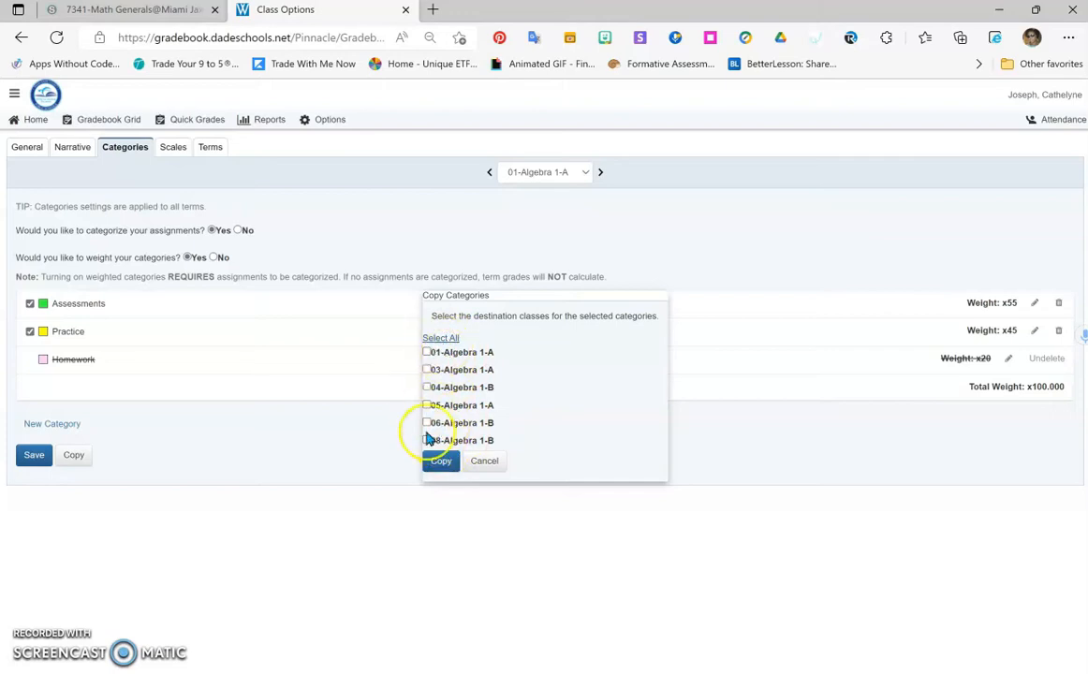
pyautogui.click(428, 371)
pyautogui.click(437, 469)
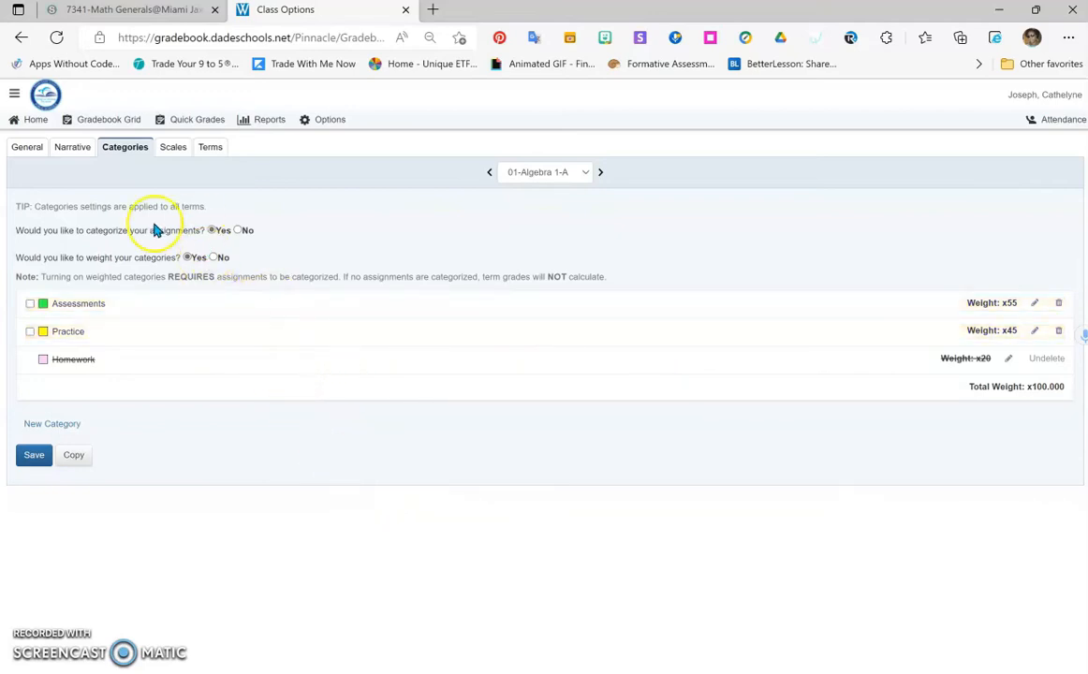
pyautogui.click(29, 457)
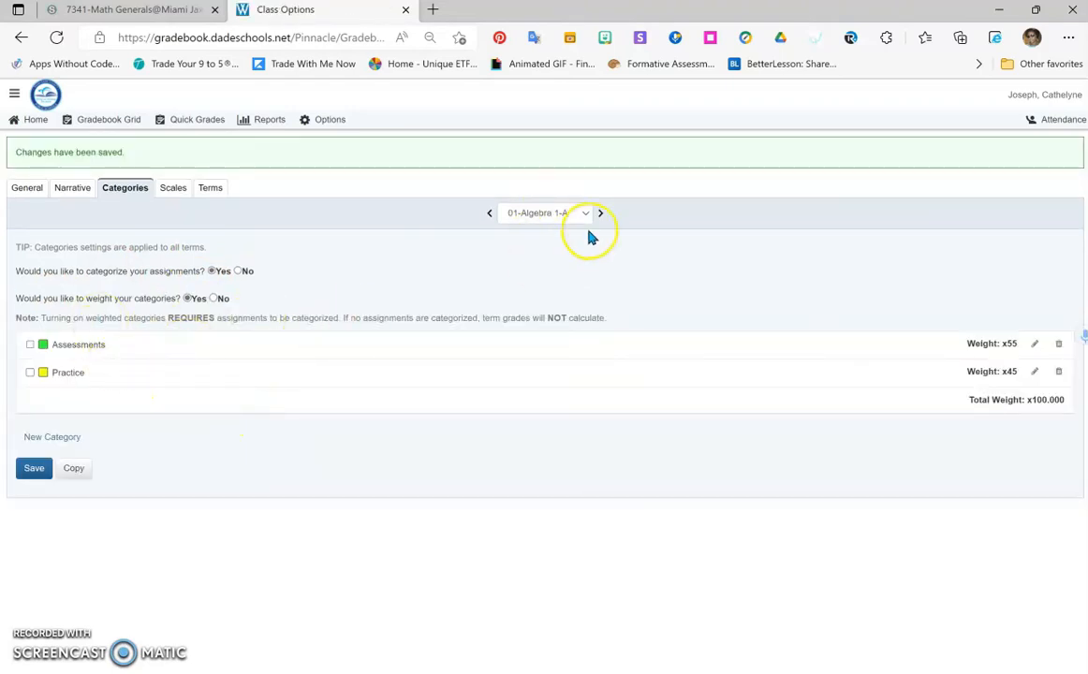
pyautogui.click(23, 476)
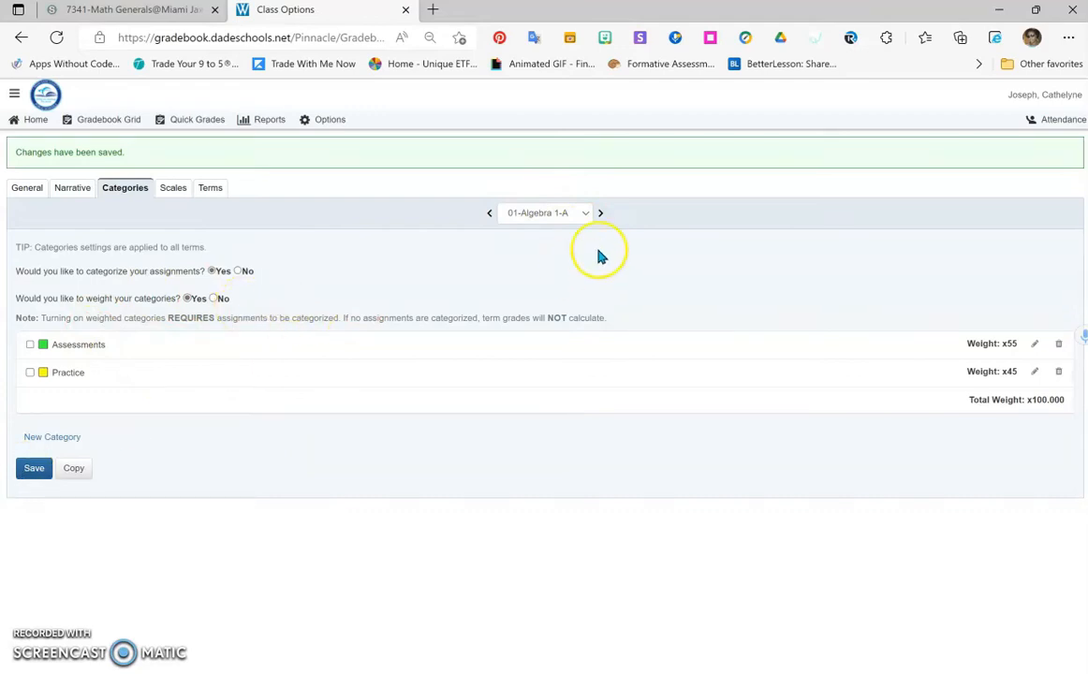
# Step: Turn on assignment categories and category weighting for the 03-Algebra 1-A class and save the settings
pyautogui.click(587, 215)
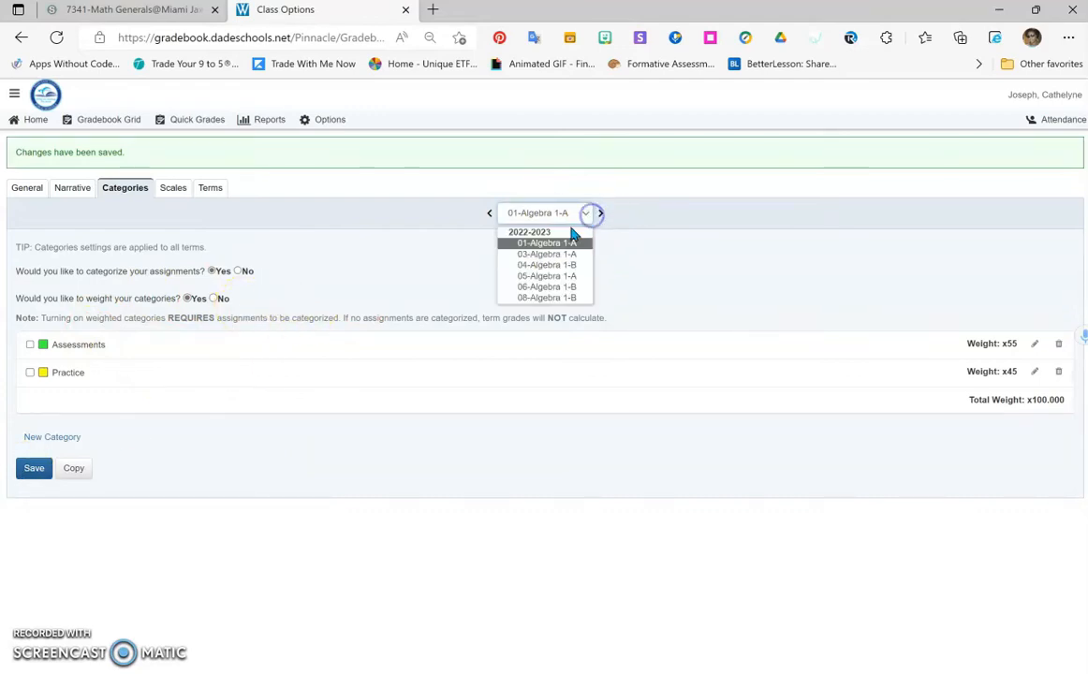
pyautogui.click(557, 254)
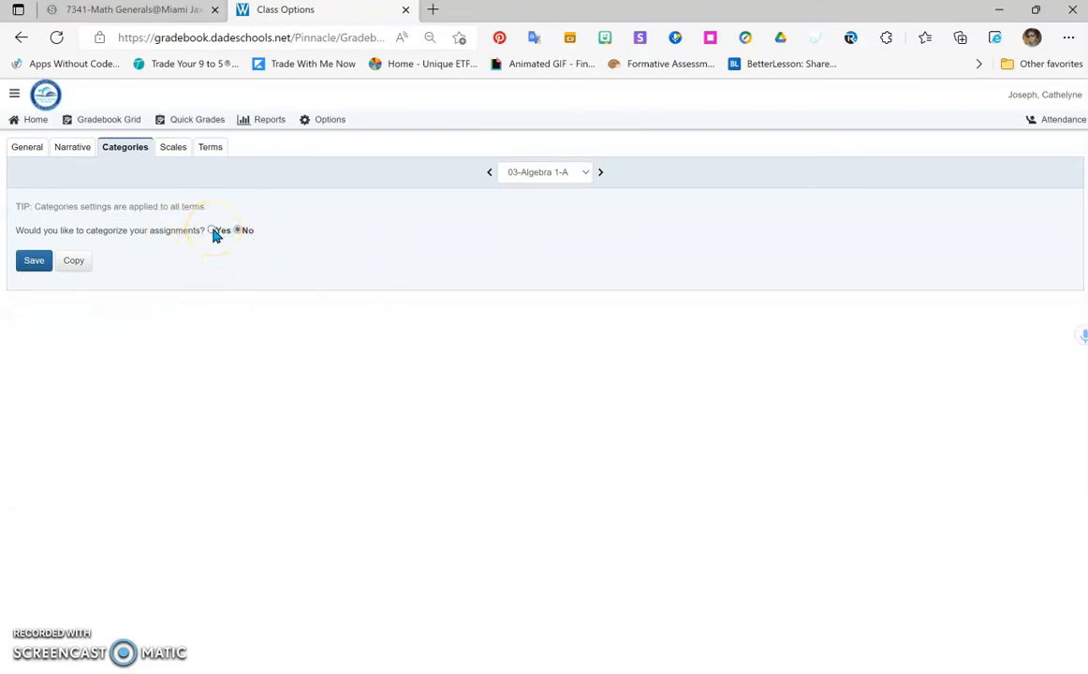
pyautogui.click(212, 231)
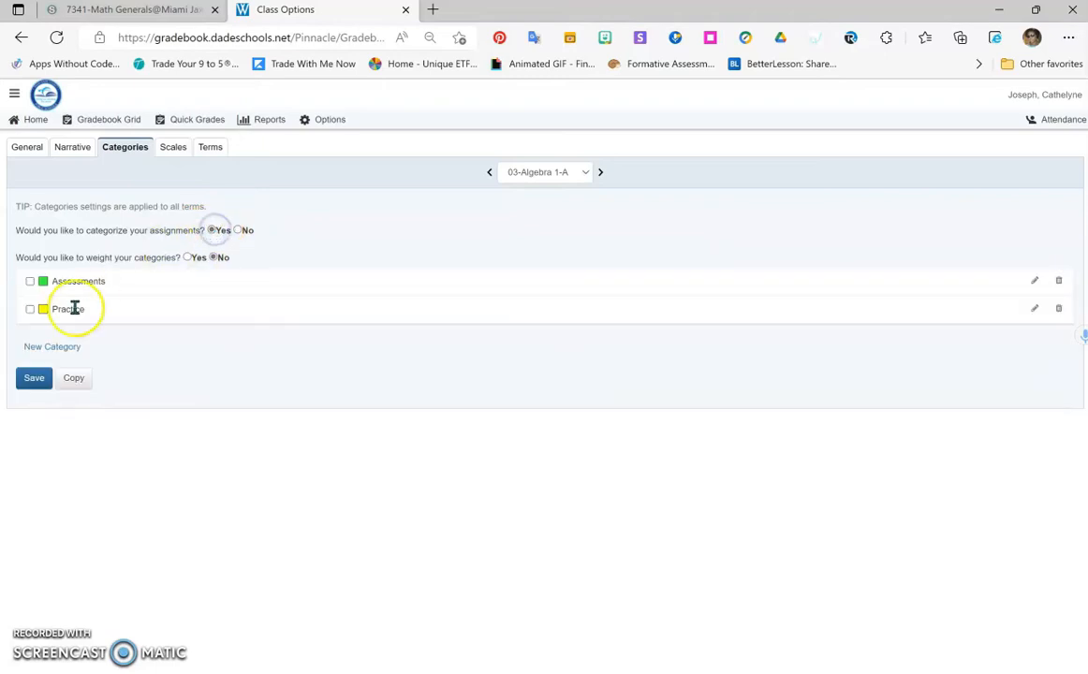
pyautogui.click(190, 259)
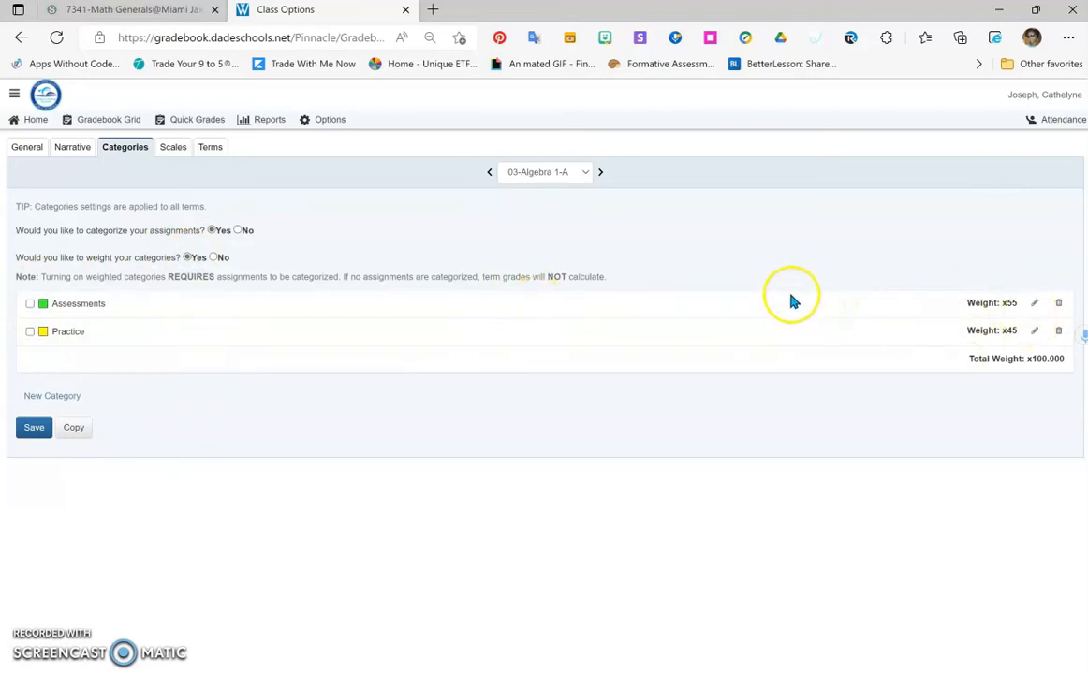
pyautogui.click(34, 429)
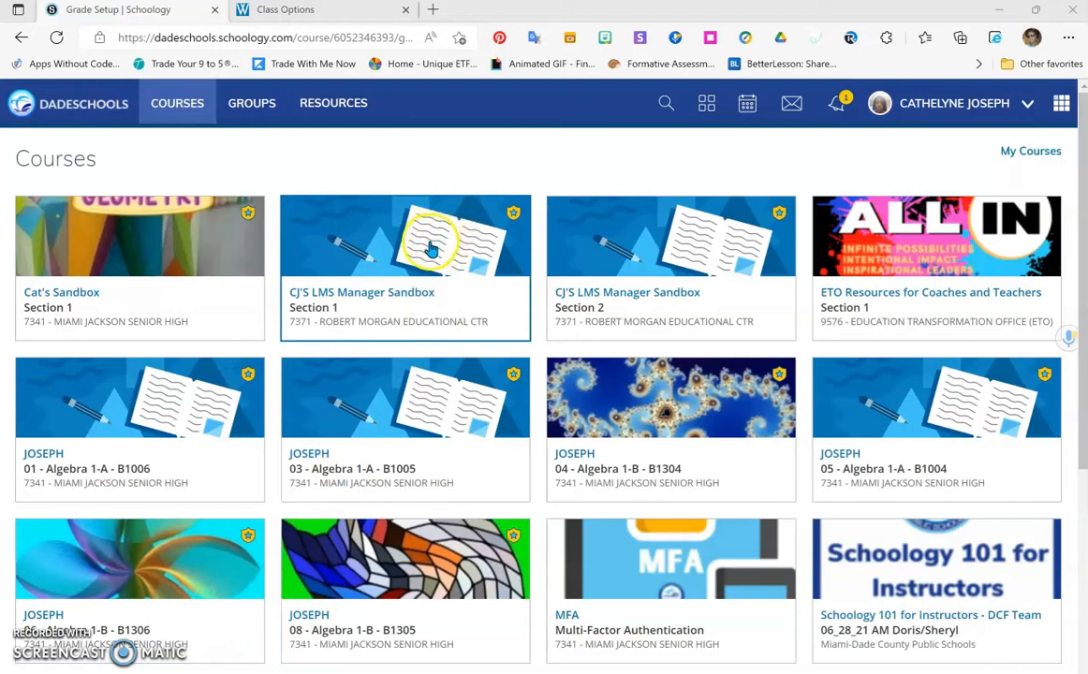
# Step: Check the gradebook's category names, switch to Schoology, and open Grade Setup for the 01 - Algebra 1-A course
pyautogui.click(284, 11)
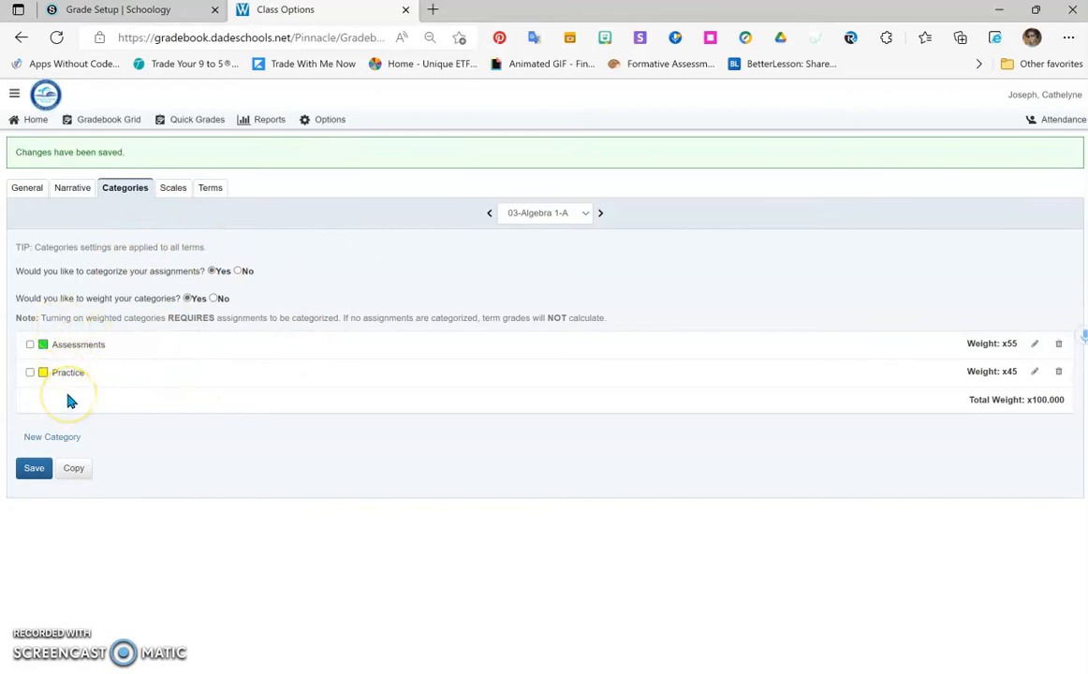
pyautogui.click(102, 14)
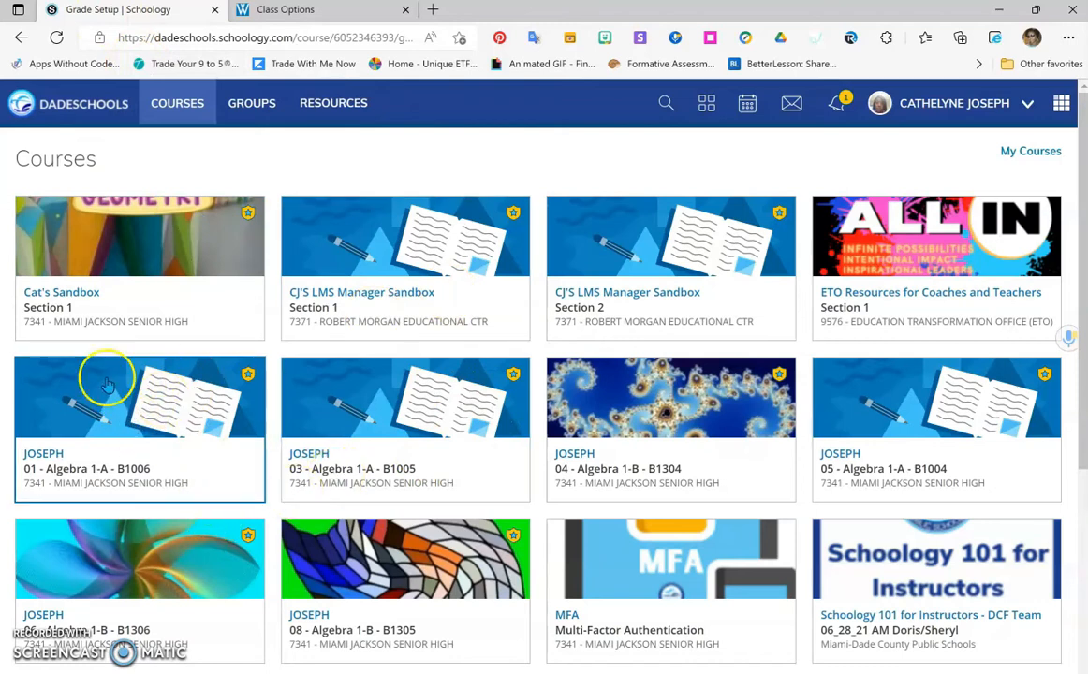
pyautogui.click(72, 396)
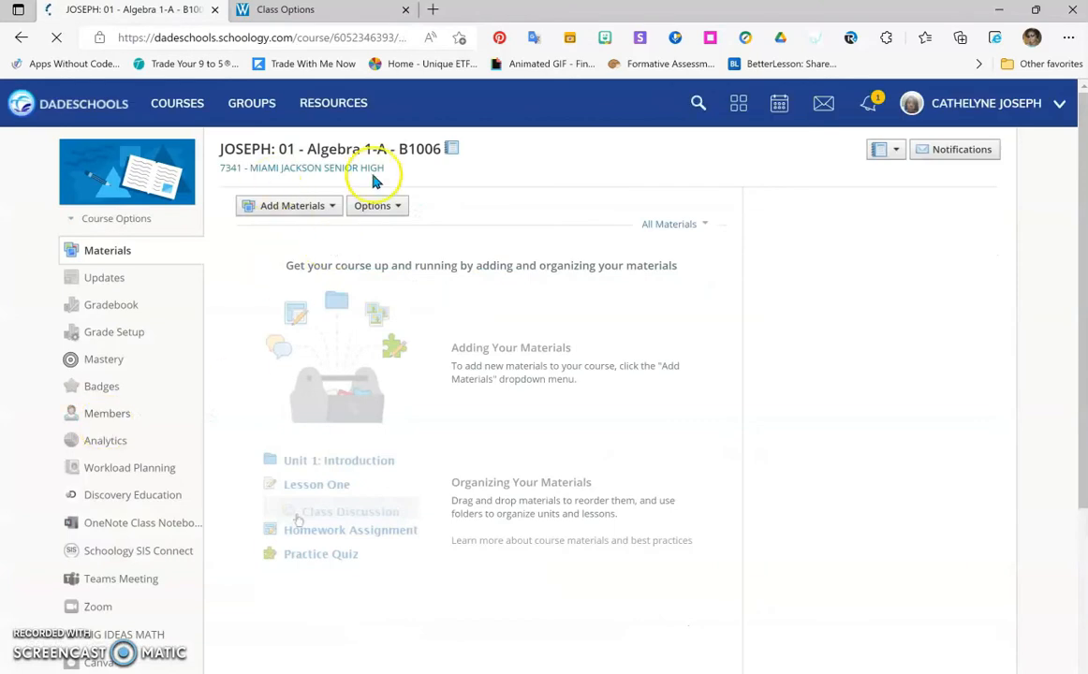
pyautogui.click(126, 335)
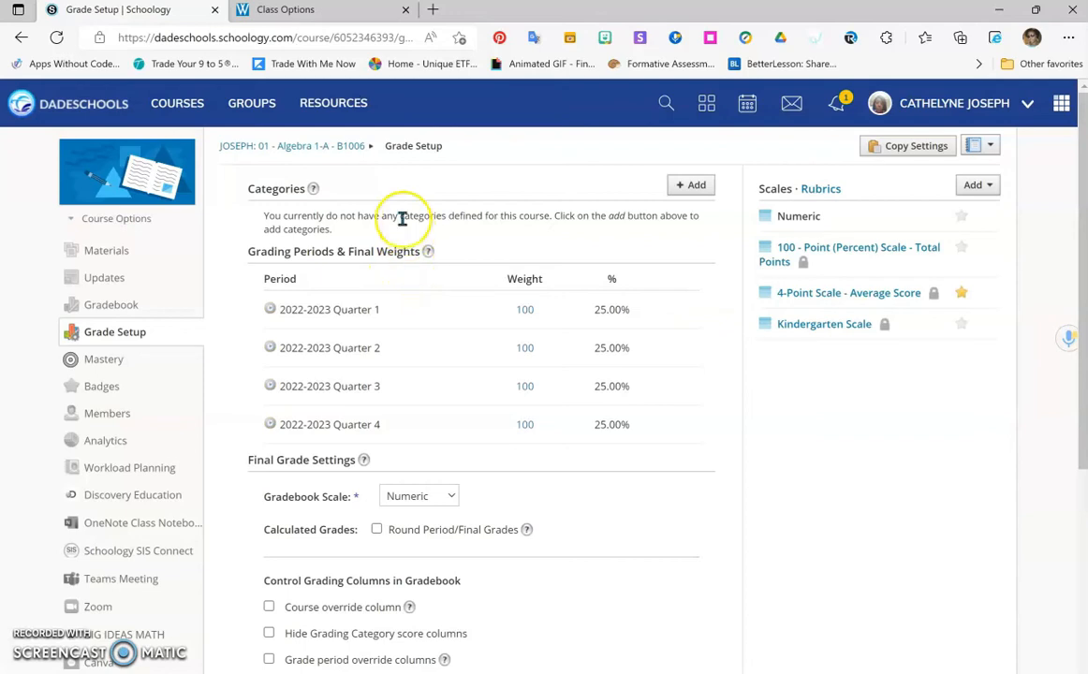
pyautogui.scroll(-2, 180, 454)
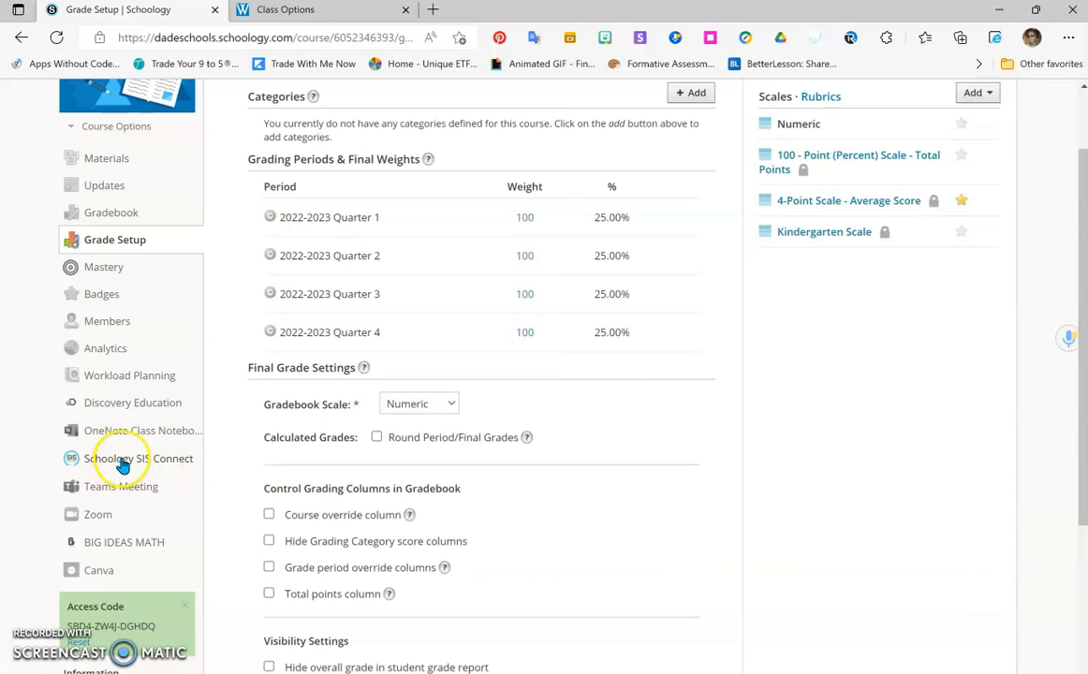
pyautogui.scroll(2, 114, 469)
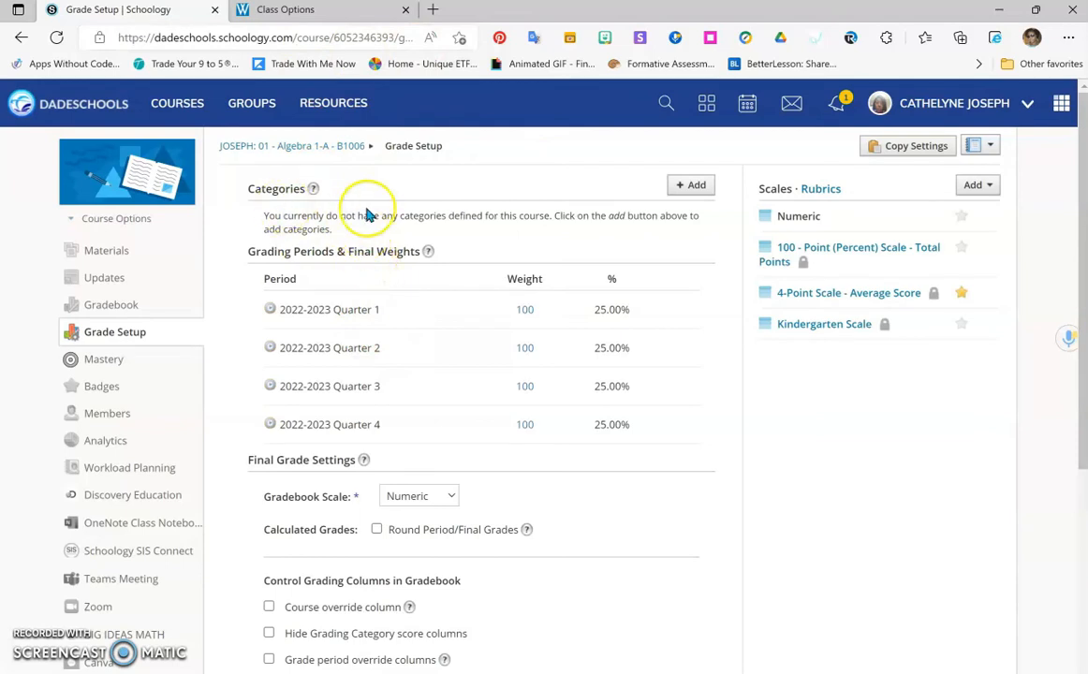
# Step: Add a grading category named Assessments to the course
pyautogui.click(688, 189)
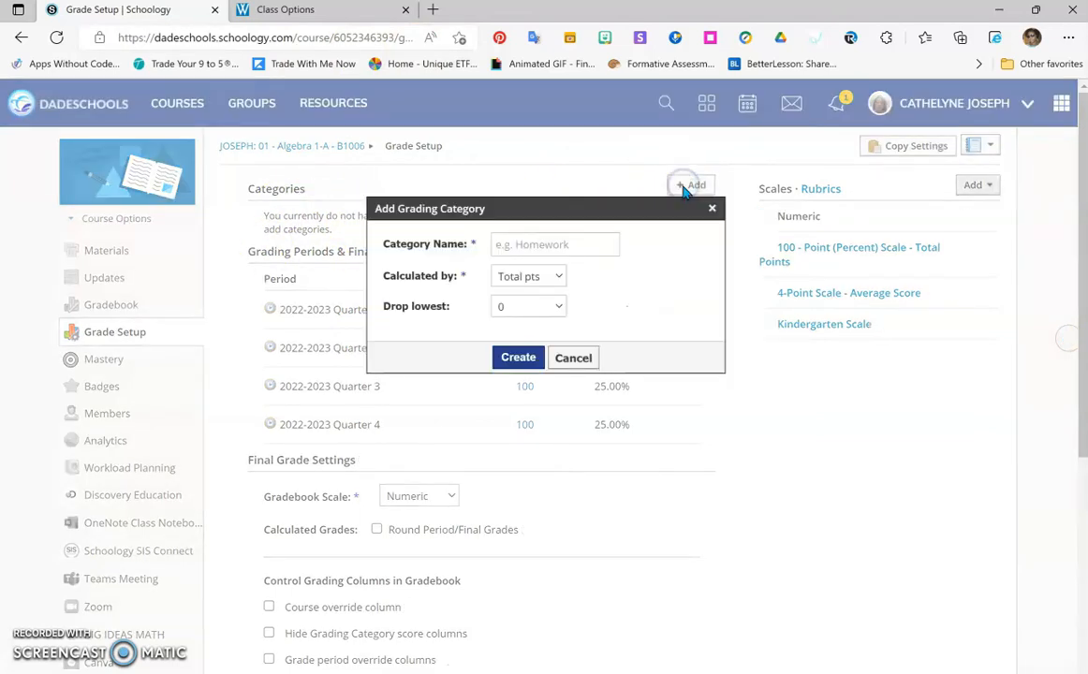
pyautogui.click(520, 244)
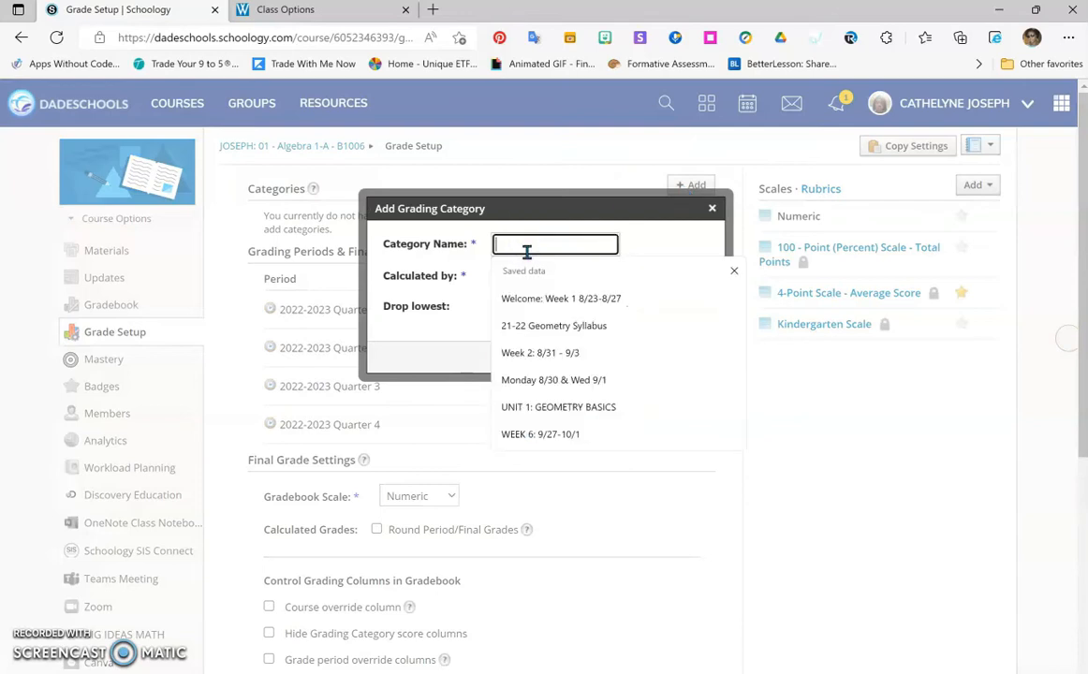
pyautogui.write('A')
pyautogui.click(561, 381)
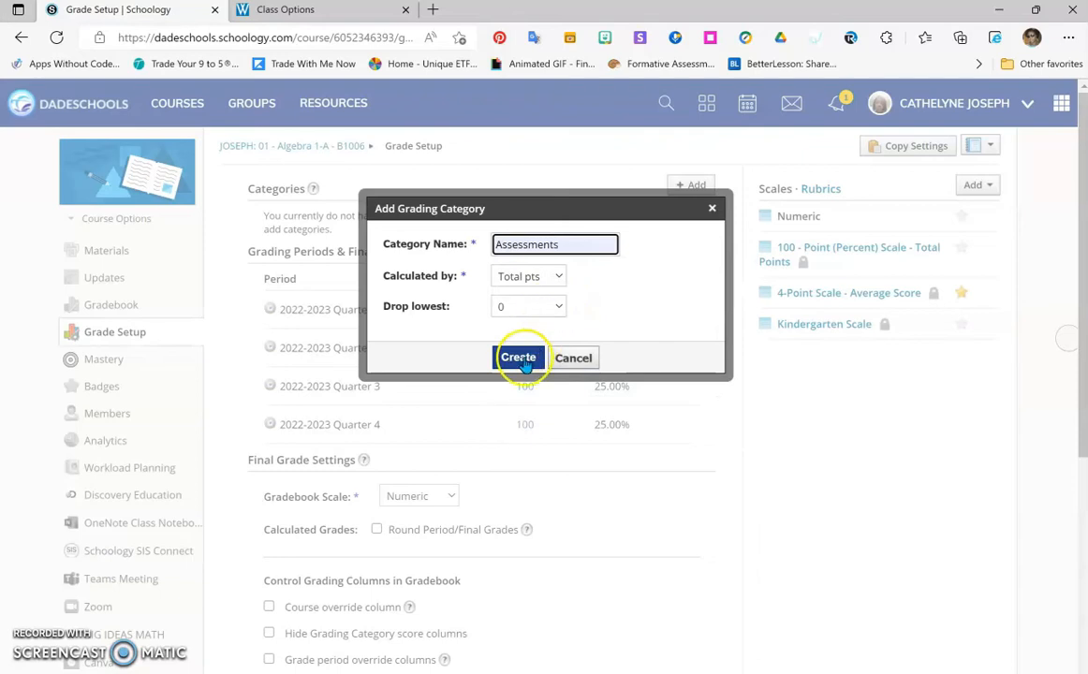
pyautogui.click(520, 359)
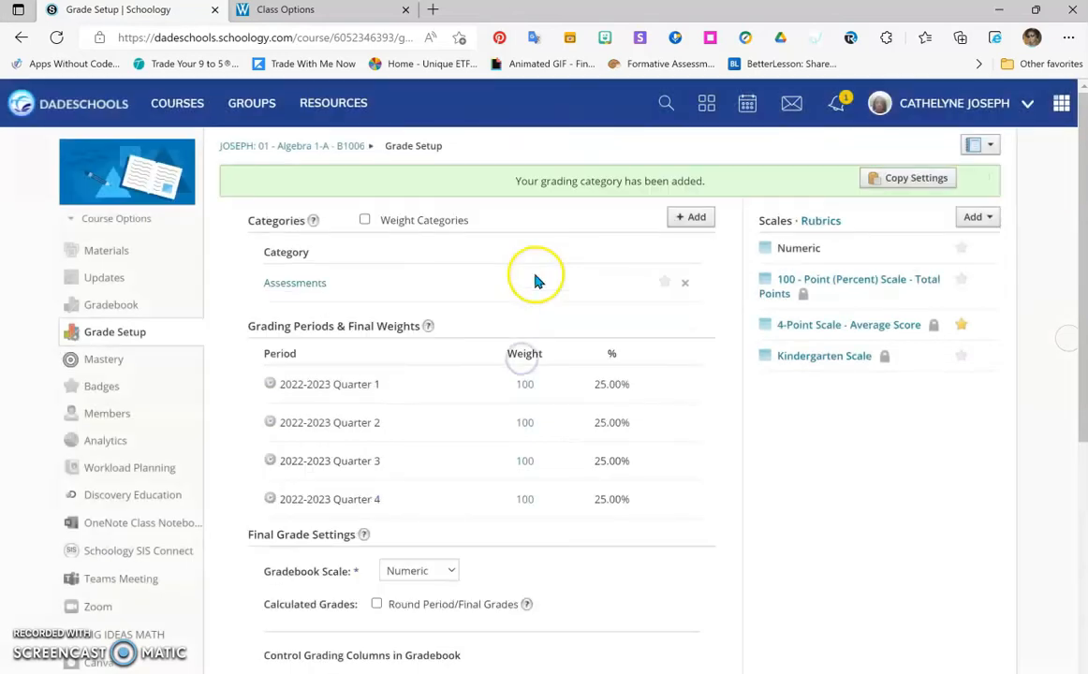
# Step: Add a second grading category named Practice to the course
pyautogui.click(685, 219)
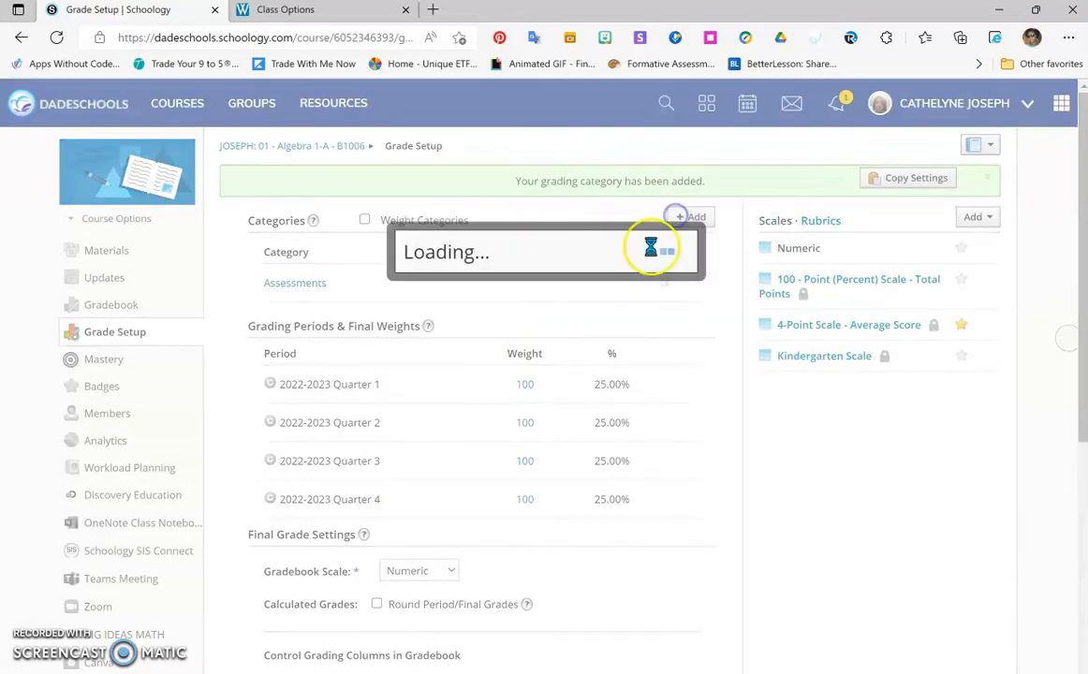
pyautogui.click(530, 248)
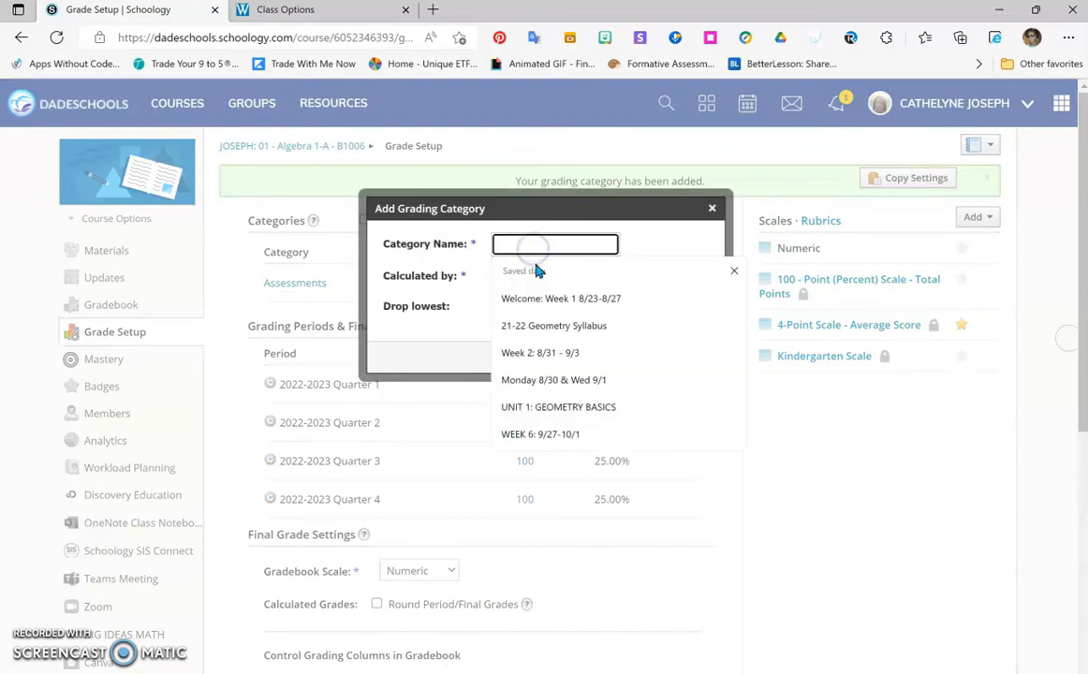
pyautogui.write('Practice')
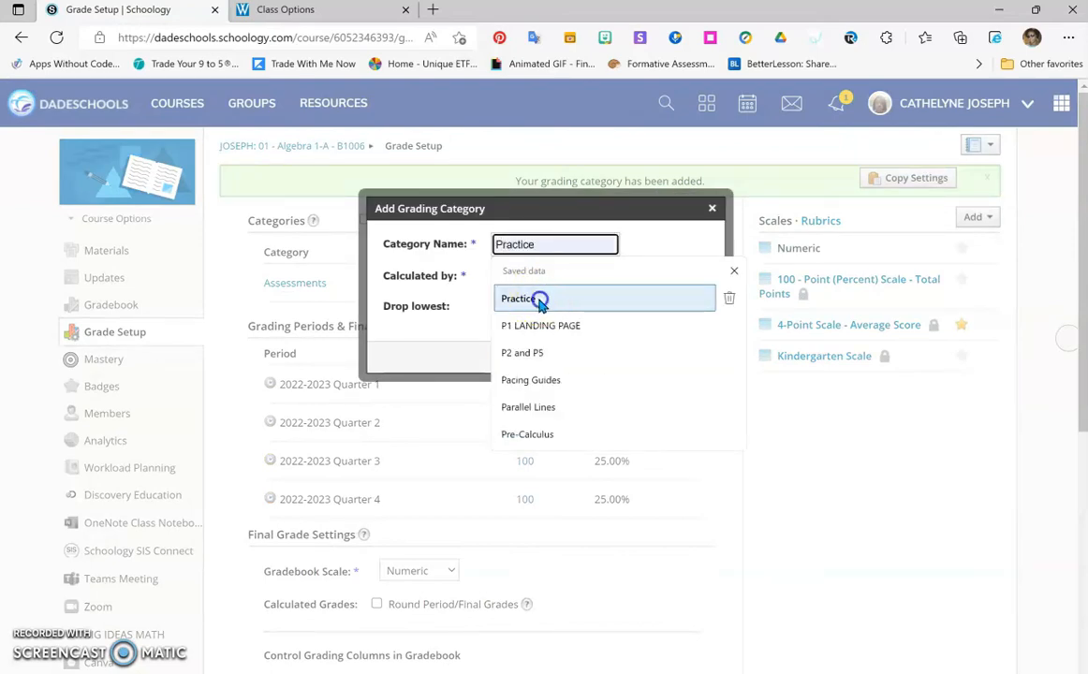
pyautogui.click(540, 298)
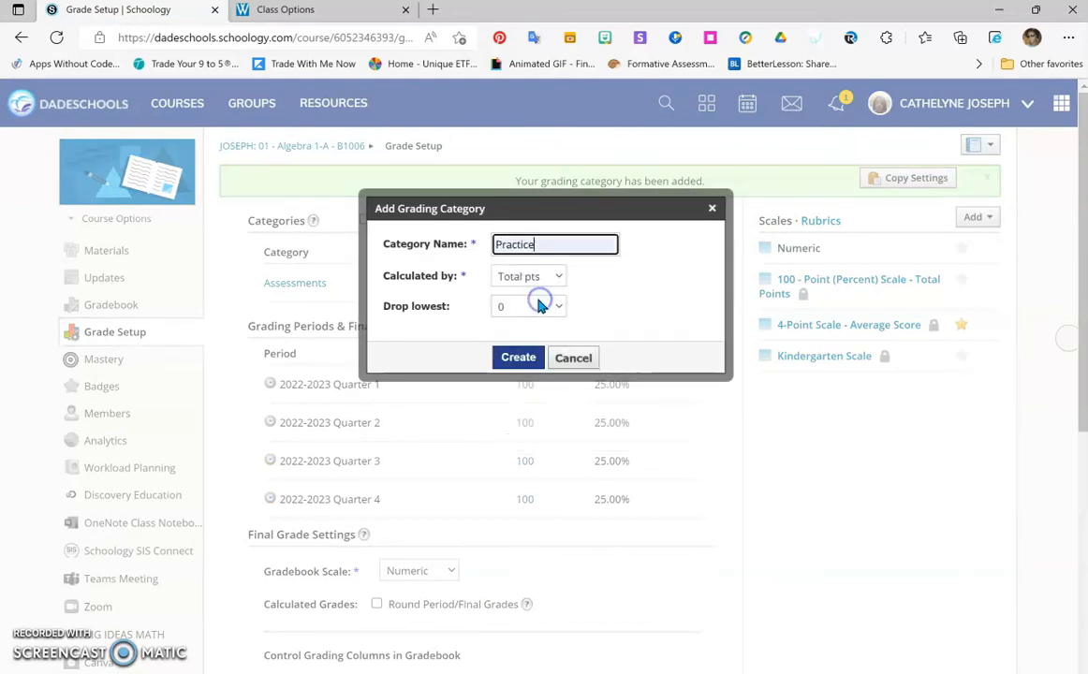
pyautogui.click(519, 360)
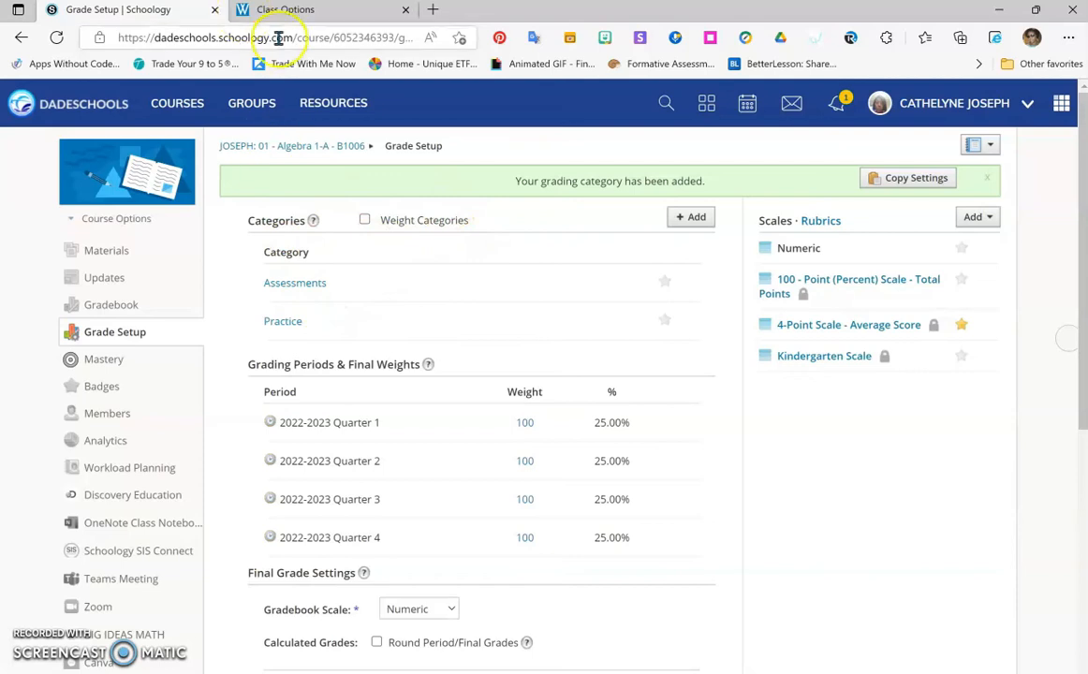
# Step: Try the category weighting option off and back on in the Pinnacle gradebook, comparing it with the Schoology Grade Setup page
pyautogui.click(298, 9)
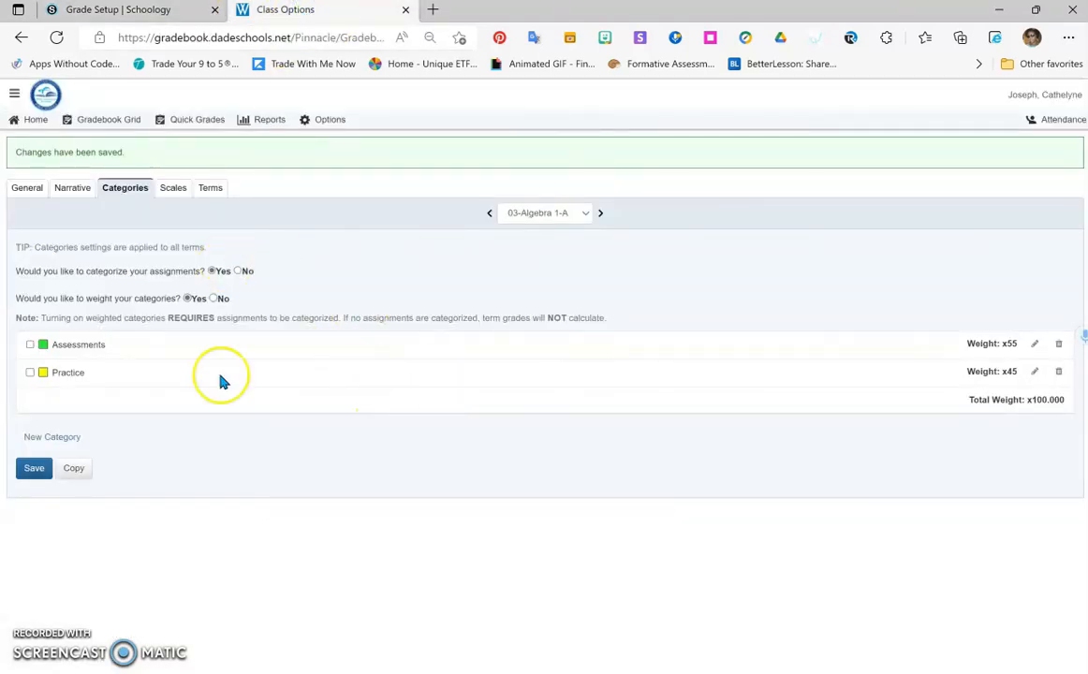
pyautogui.click(186, 299)
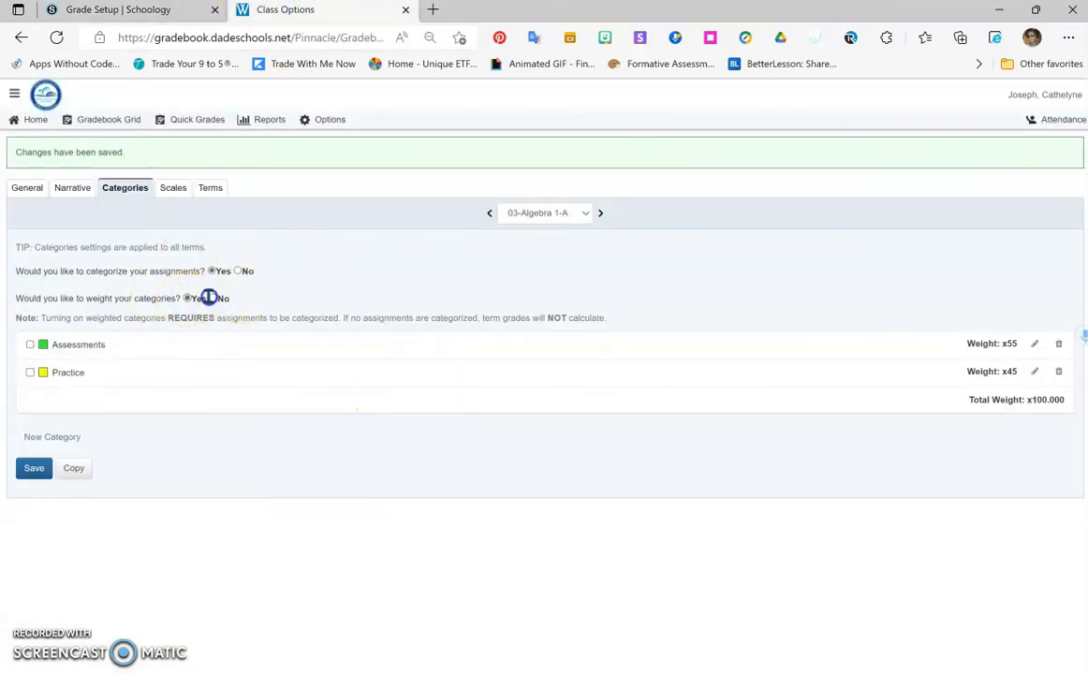
pyautogui.click(214, 299)
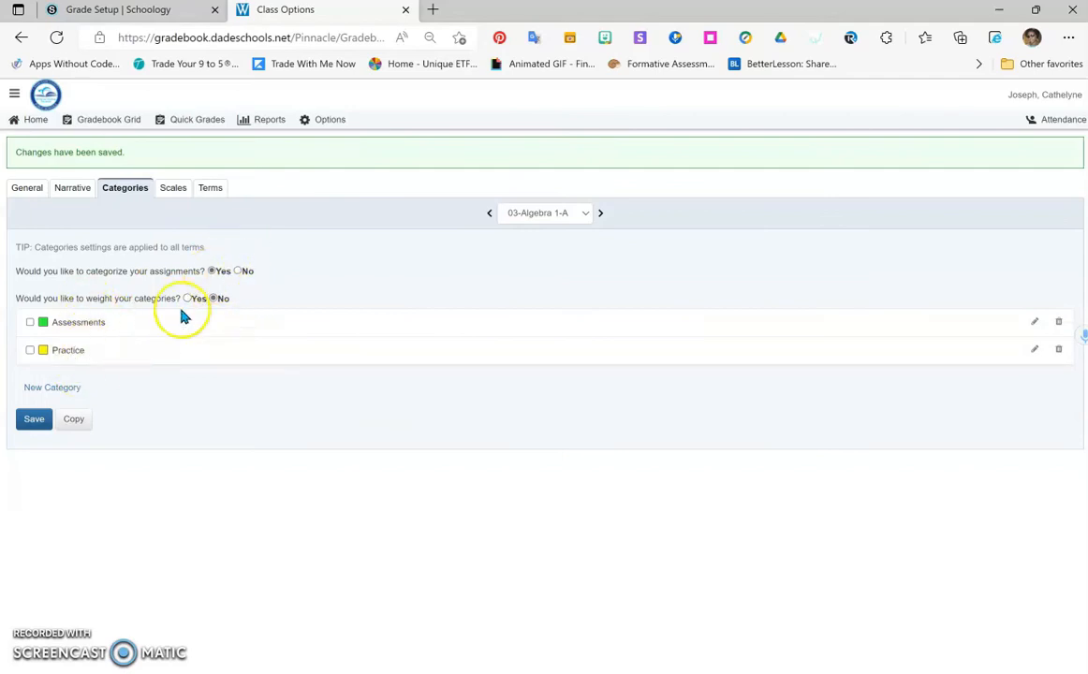
pyautogui.click(147, 13)
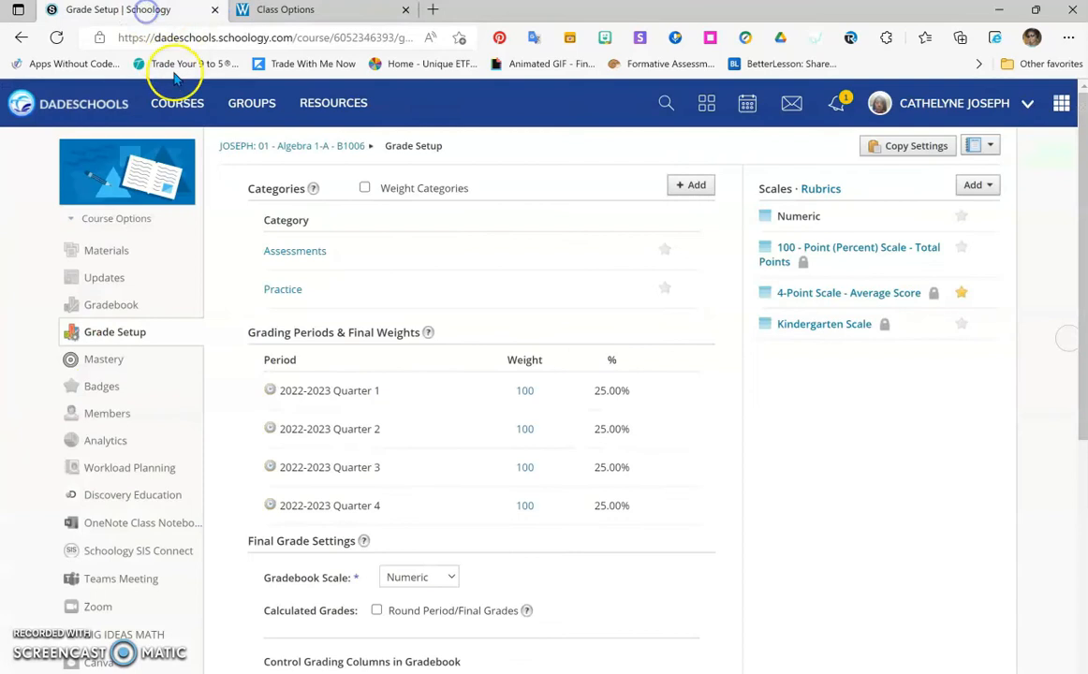
pyautogui.click(286, 12)
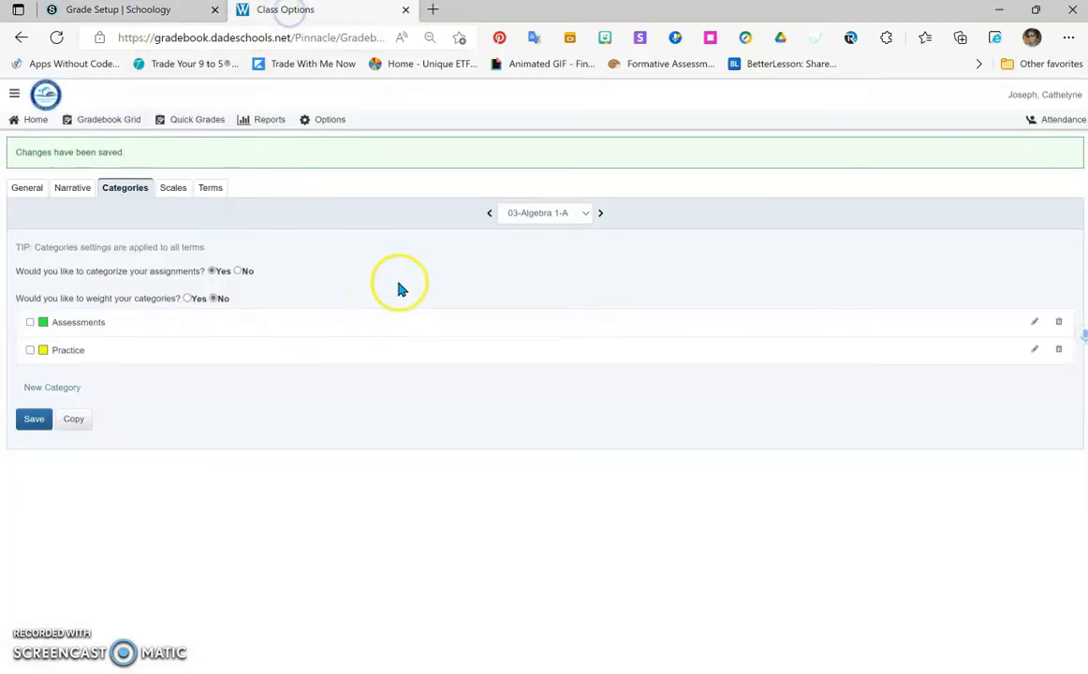
pyautogui.click(187, 299)
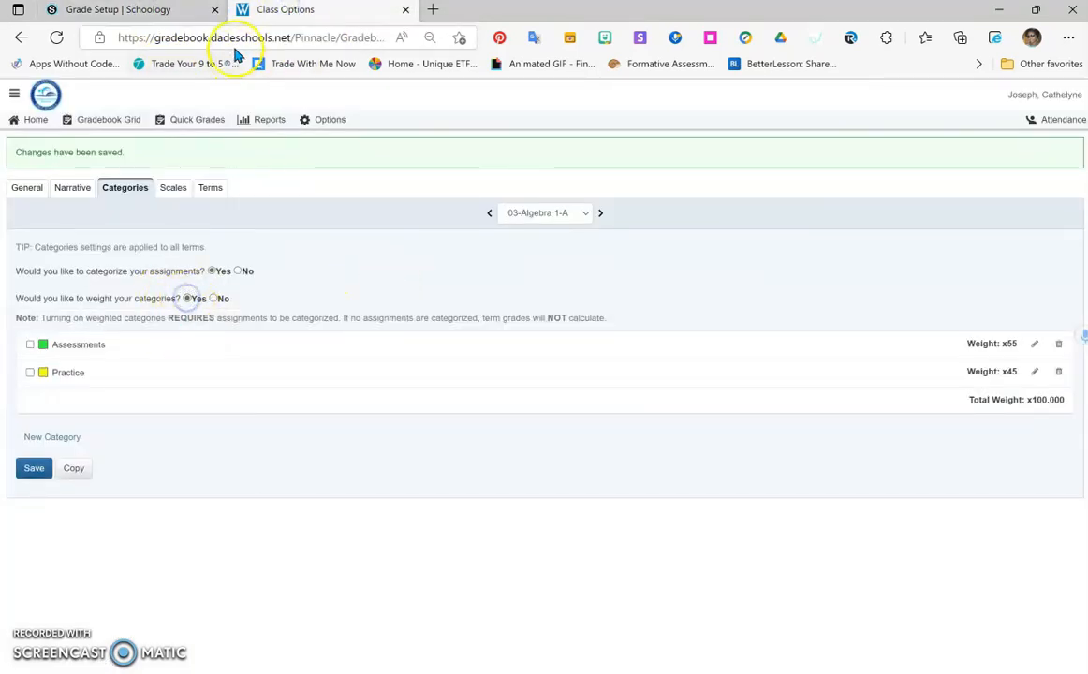
pyautogui.click(145, 12)
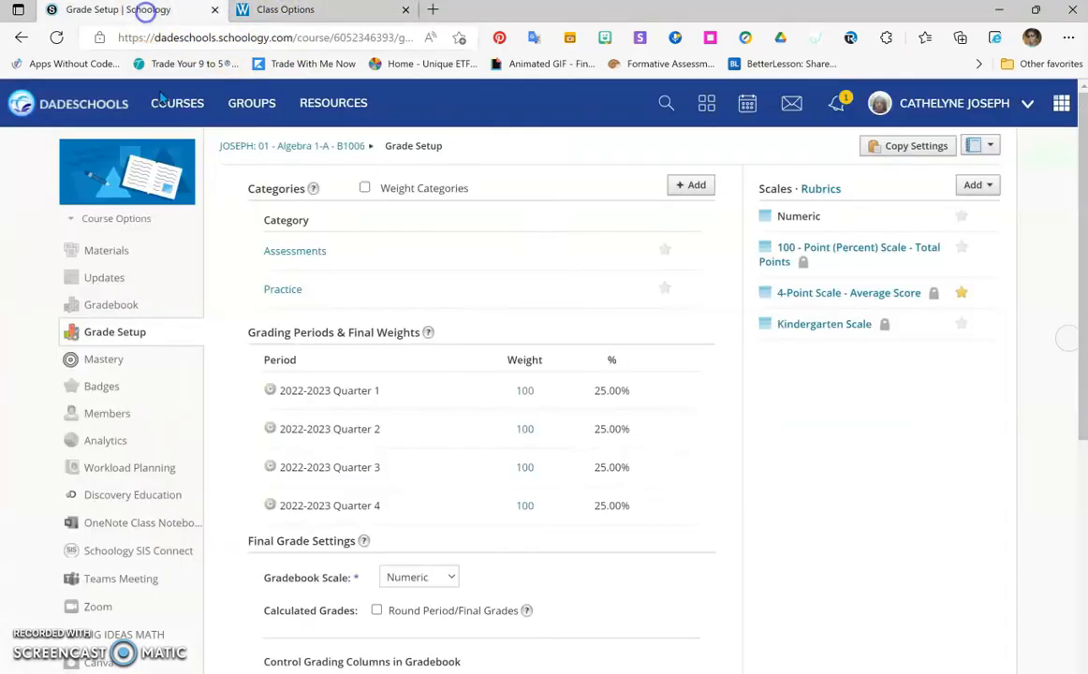
# Step: Turn on category weighting in the Schoology course and set the weights to 55 for Assessments and 45 for Practice
pyautogui.click(365, 189)
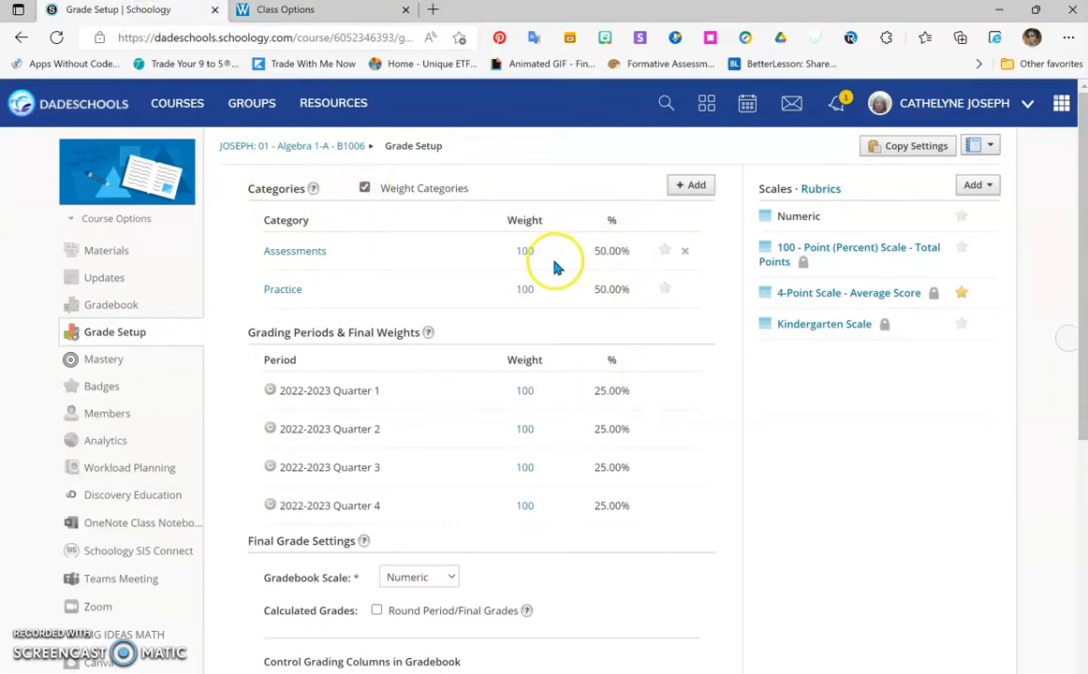
pyautogui.click(526, 251)
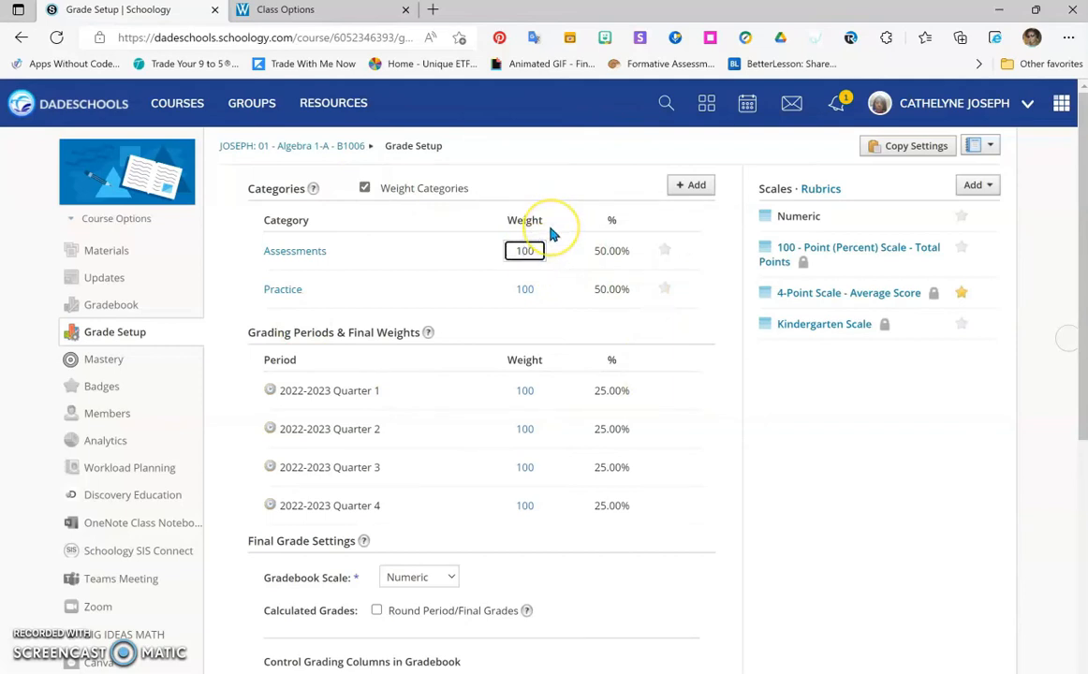
pyautogui.write('55')
pyautogui.click(529, 289)
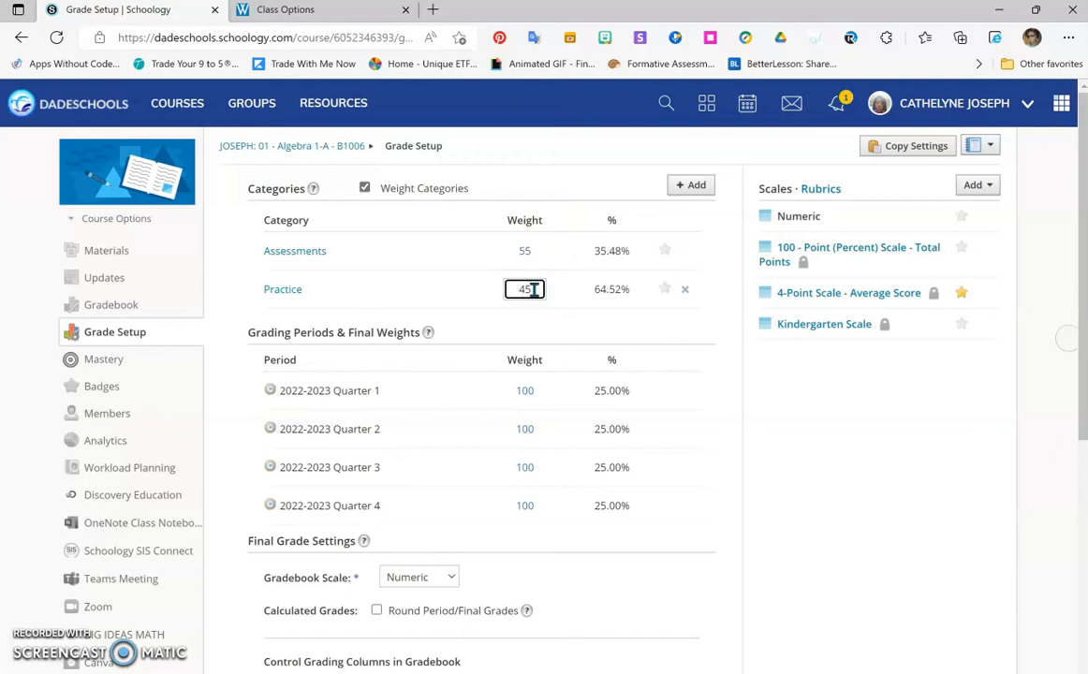
pyautogui.click(579, 180)
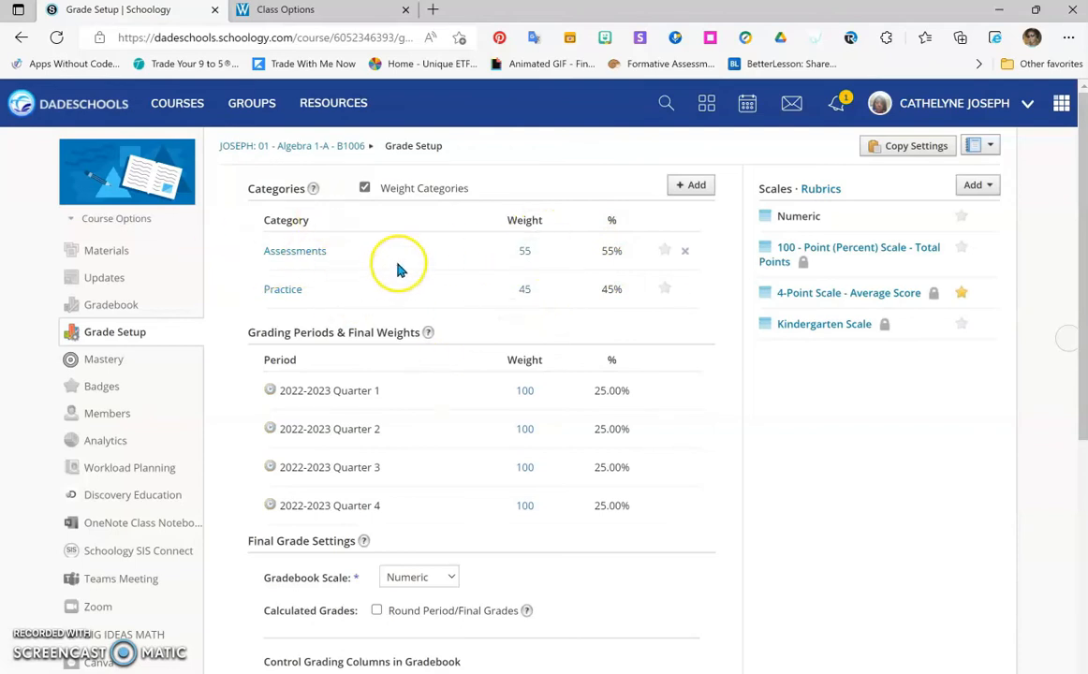
# Step: Set the gradebook scale to 4-Point Scale - Average Score and hide overall and grading period grades in student grade reports
pyautogui.scroll(-5, 424, 345)
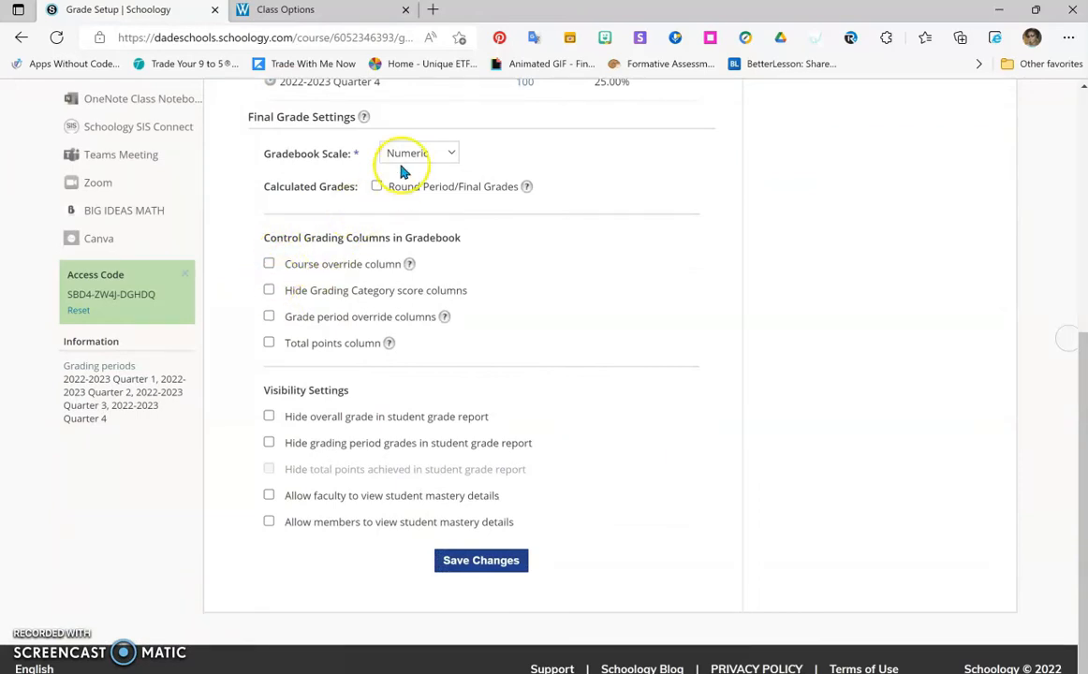
pyautogui.click(445, 157)
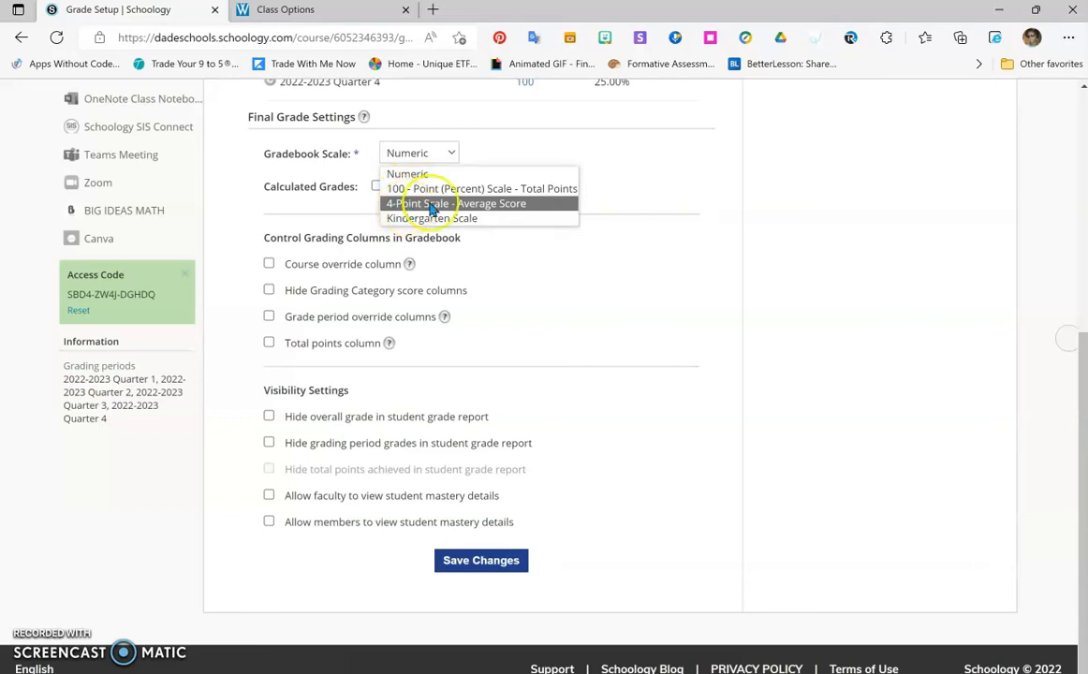
pyautogui.click(423, 206)
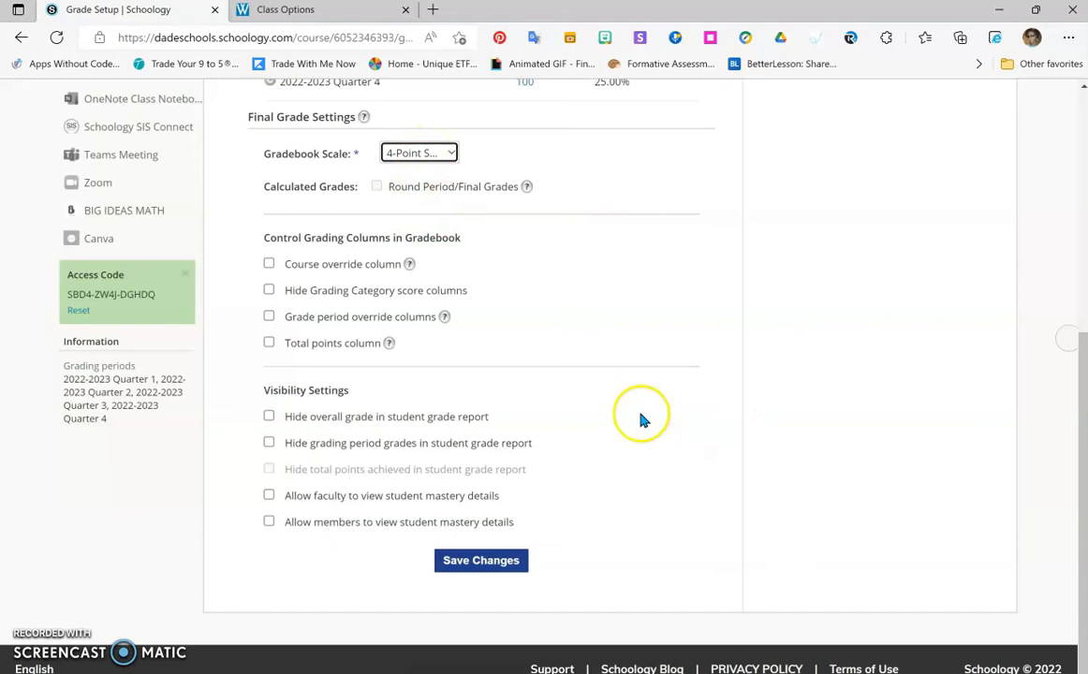
pyautogui.click(270, 418)
pyautogui.click(272, 443)
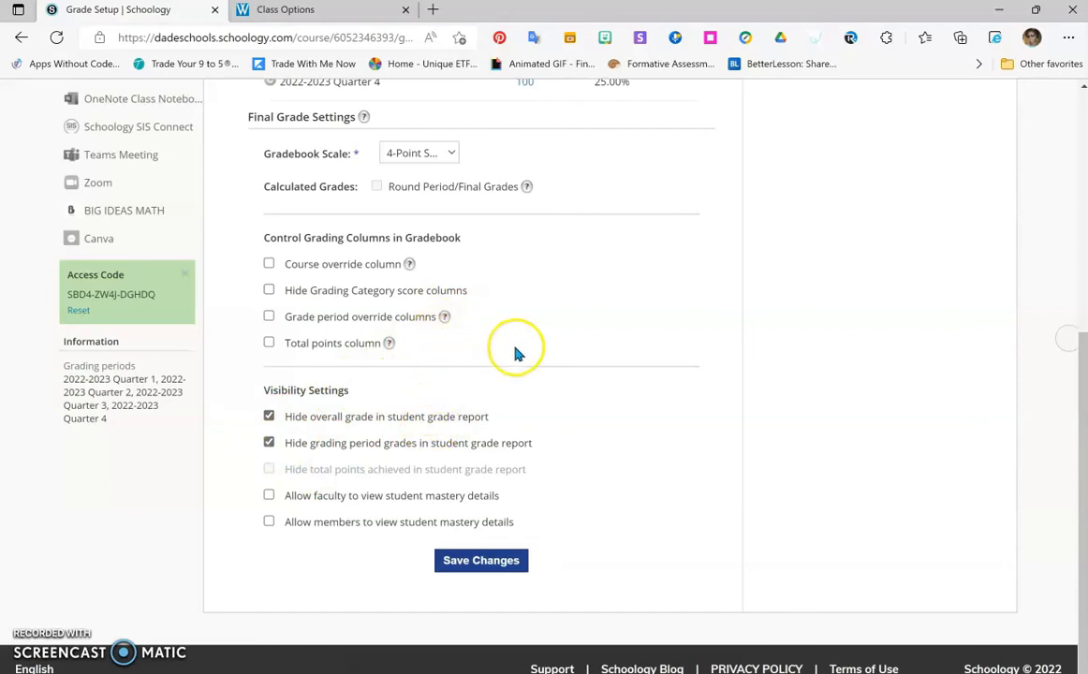
# Step: Compare the category weights with the Pinnacle gradebook and save the Schoology grade setup changes
pyautogui.scroll(5, 503, 355)
pyautogui.click(322, 12)
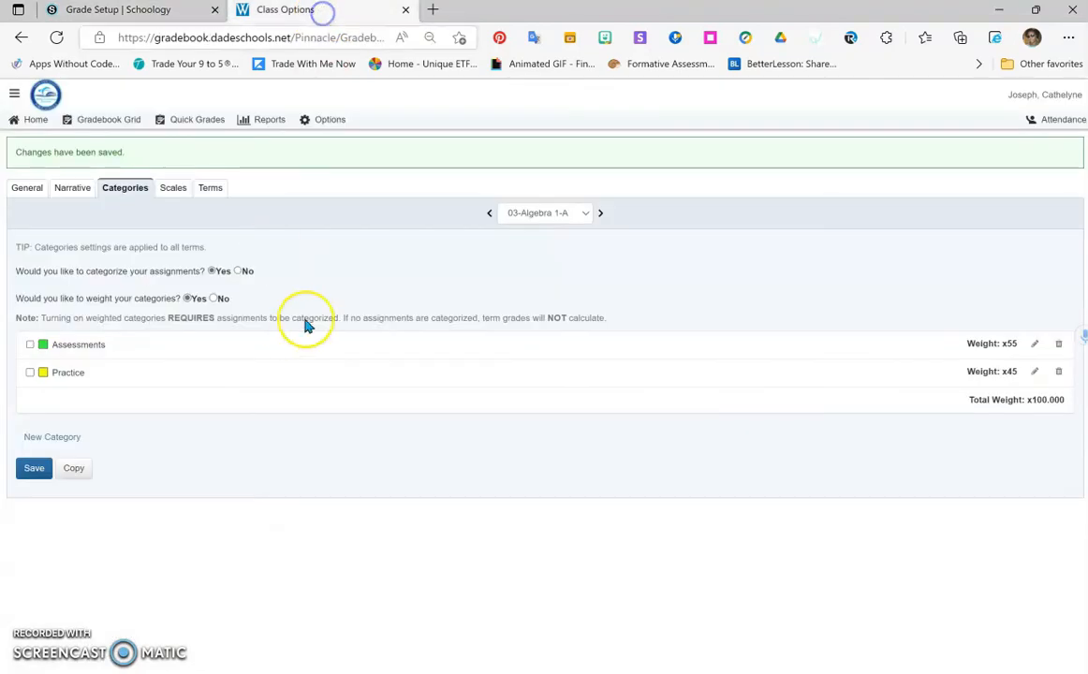
pyautogui.click(75, 15)
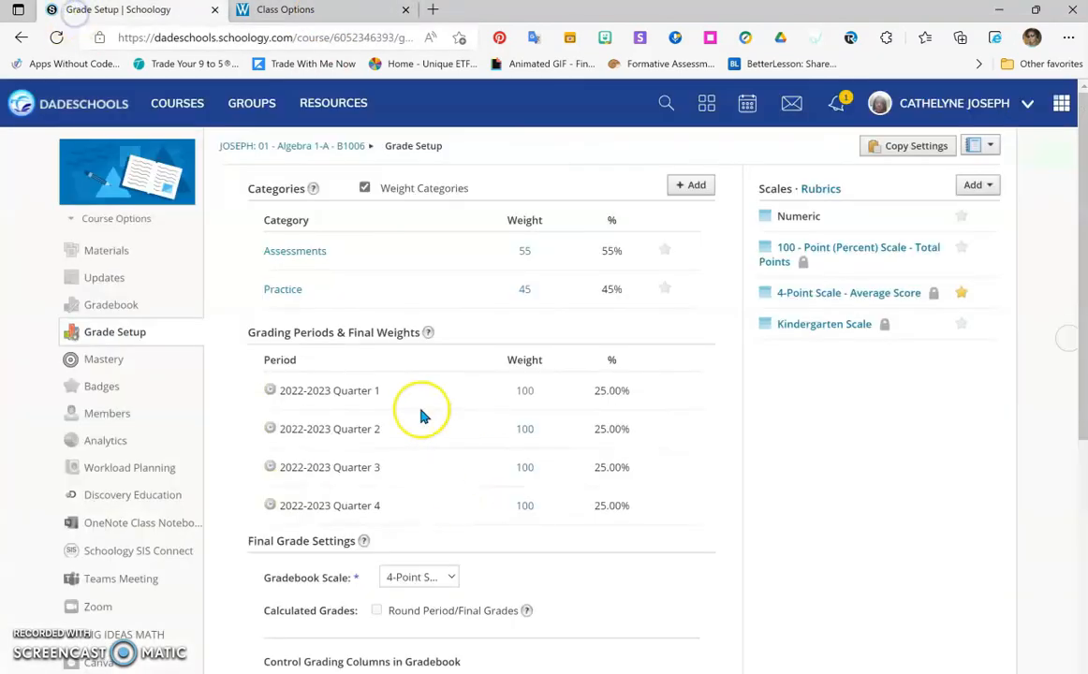
pyautogui.scroll(-5, 426, 418)
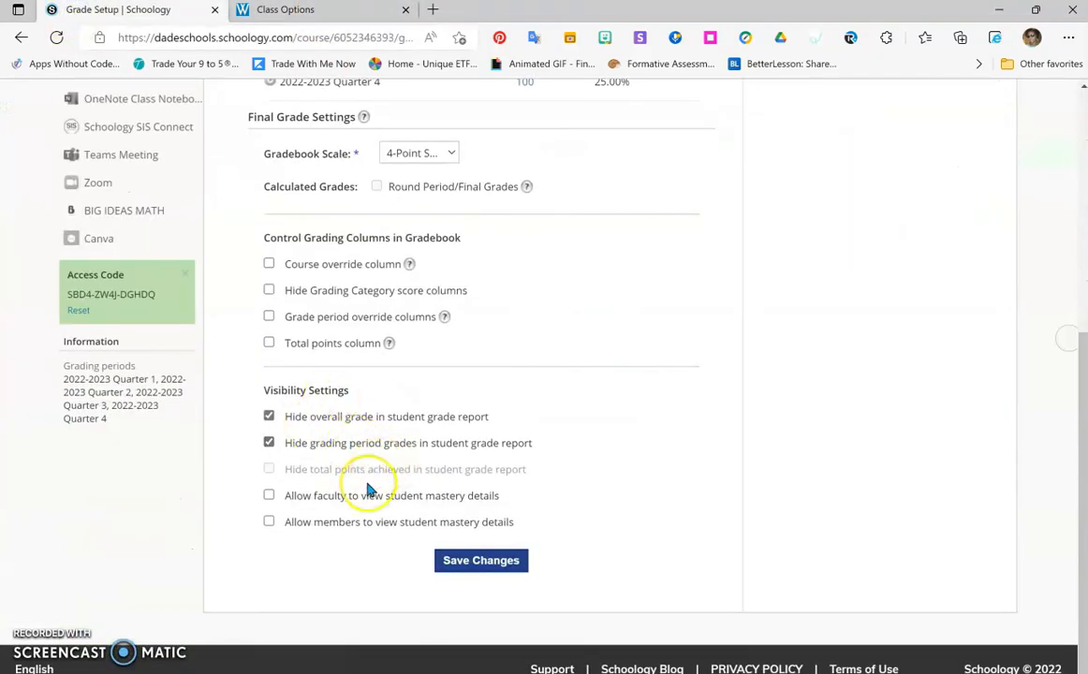
pyautogui.scroll(5, 440, 499)
pyautogui.scroll(-5, 478, 520)
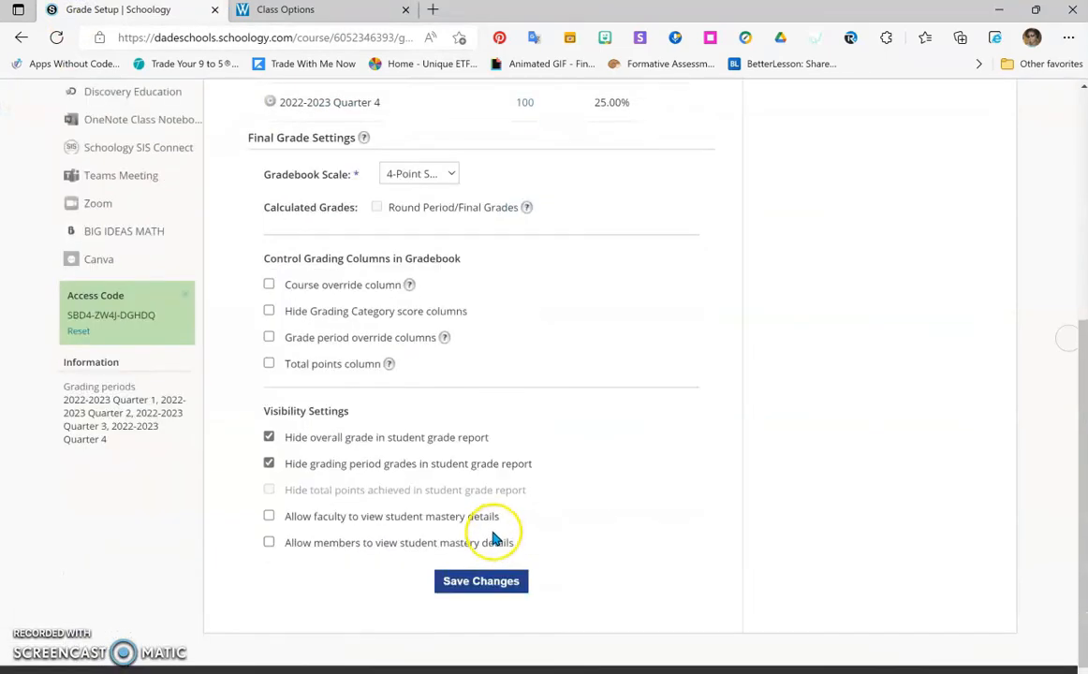
pyautogui.scroll(-1, 494, 540)
pyautogui.click(468, 561)
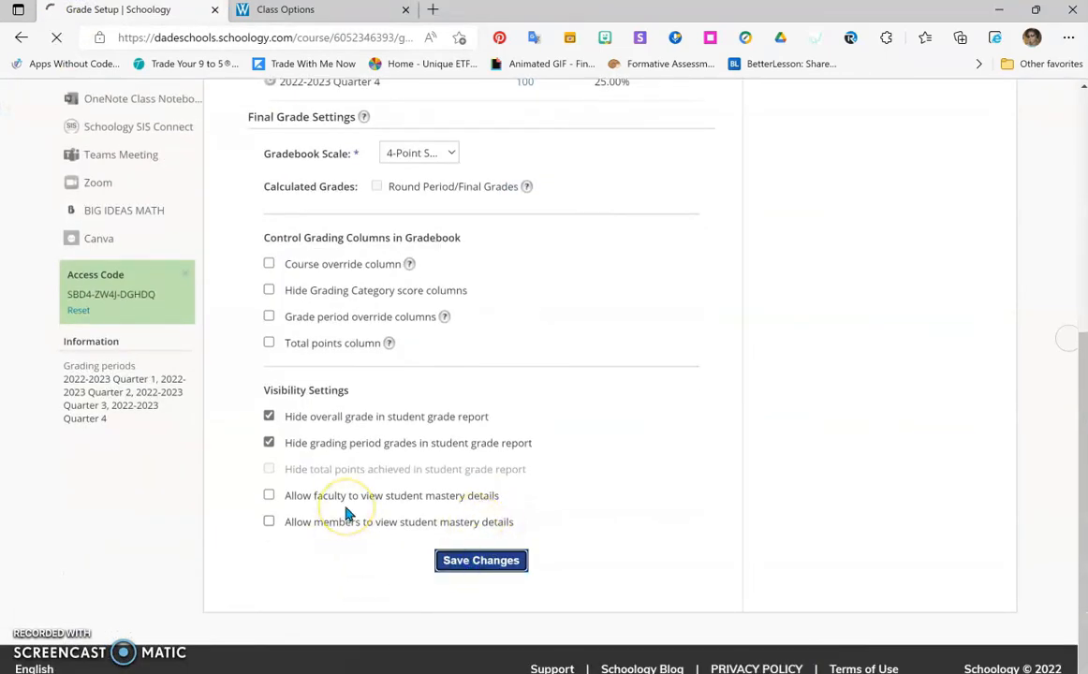
# Step: Review the saved grade setup and start copying its settings to other courses, keeping Categories and Grading Scales but excluding Rubrics
pyautogui.scroll(-6, 401, 538)
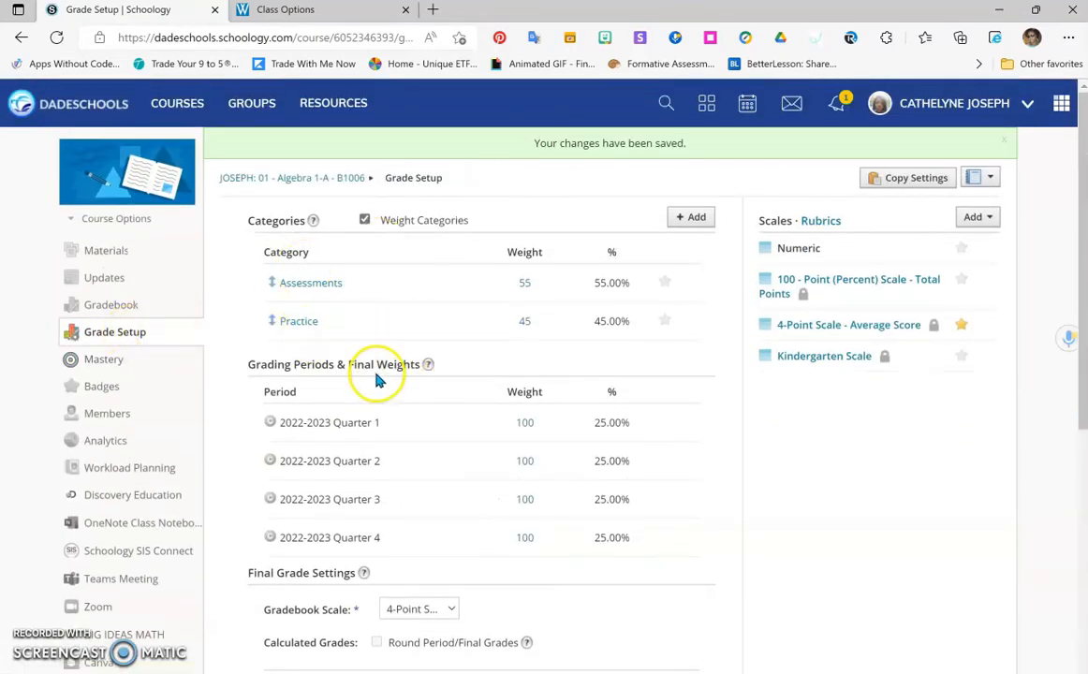
pyautogui.scroll(-3, 379, 369)
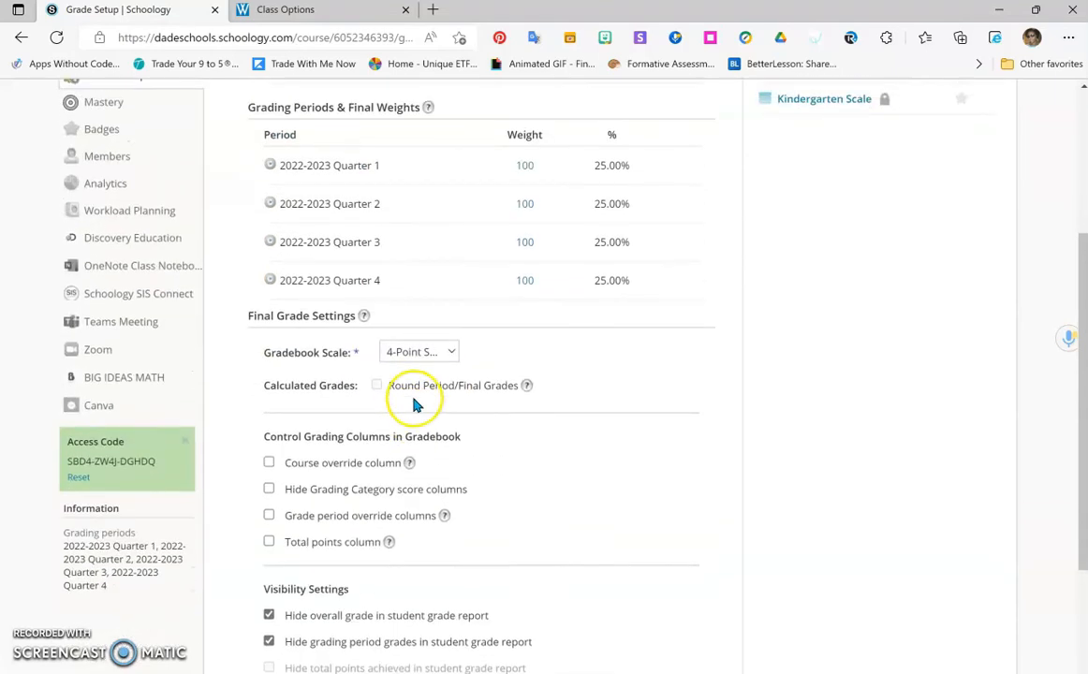
pyautogui.scroll(3, 413, 401)
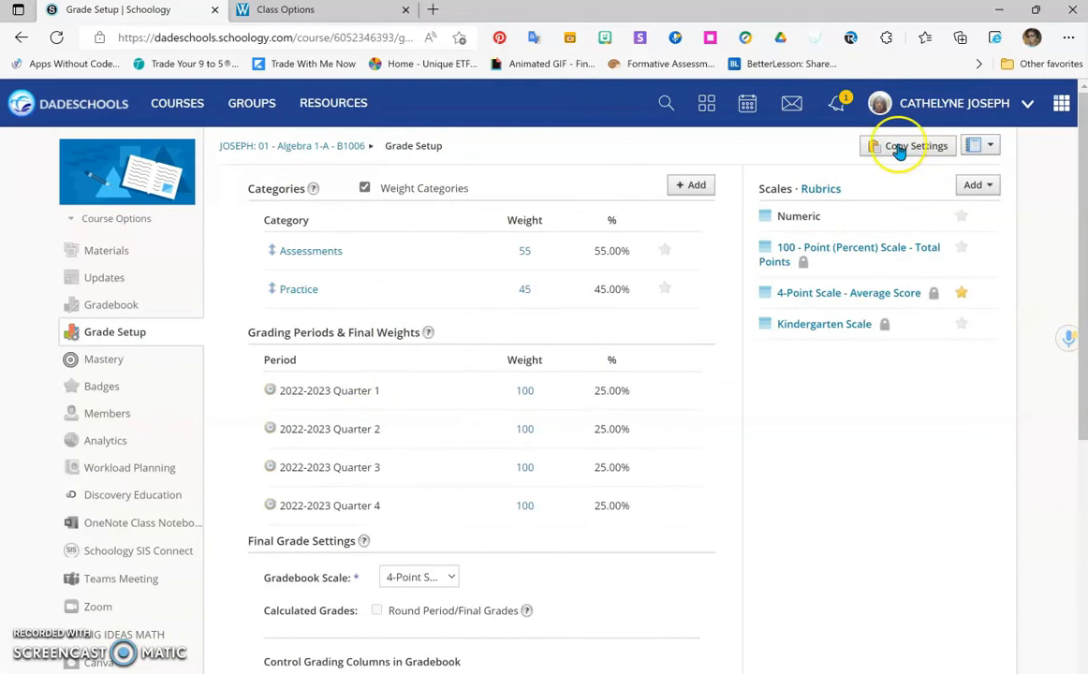
pyautogui.click(898, 148)
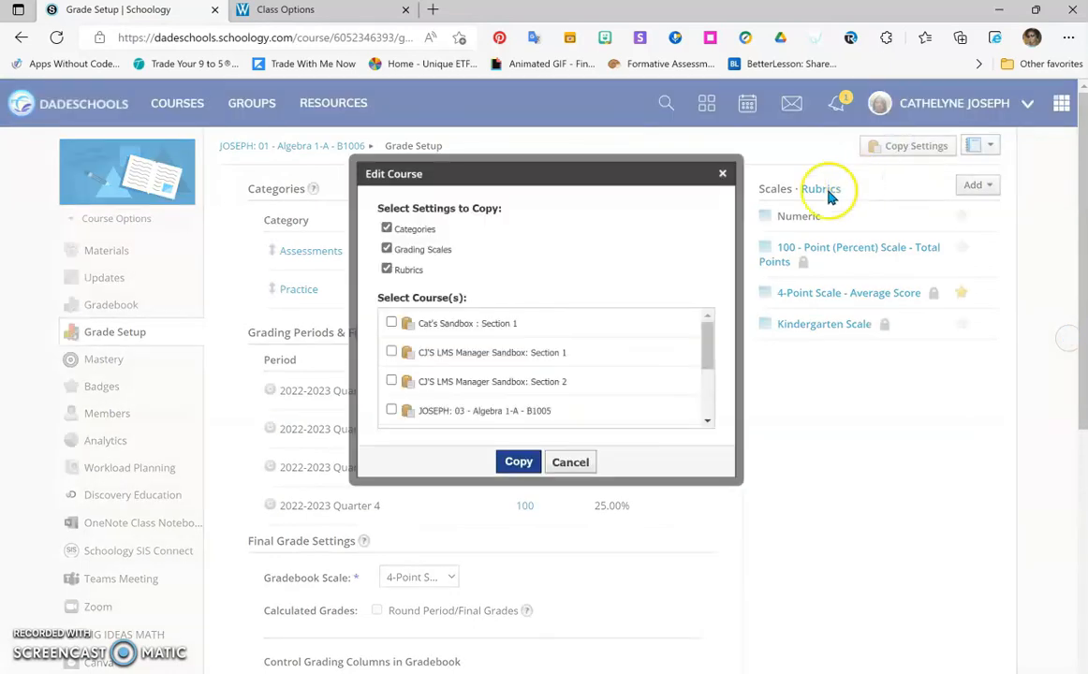
pyautogui.scroll(-10, 412, 356)
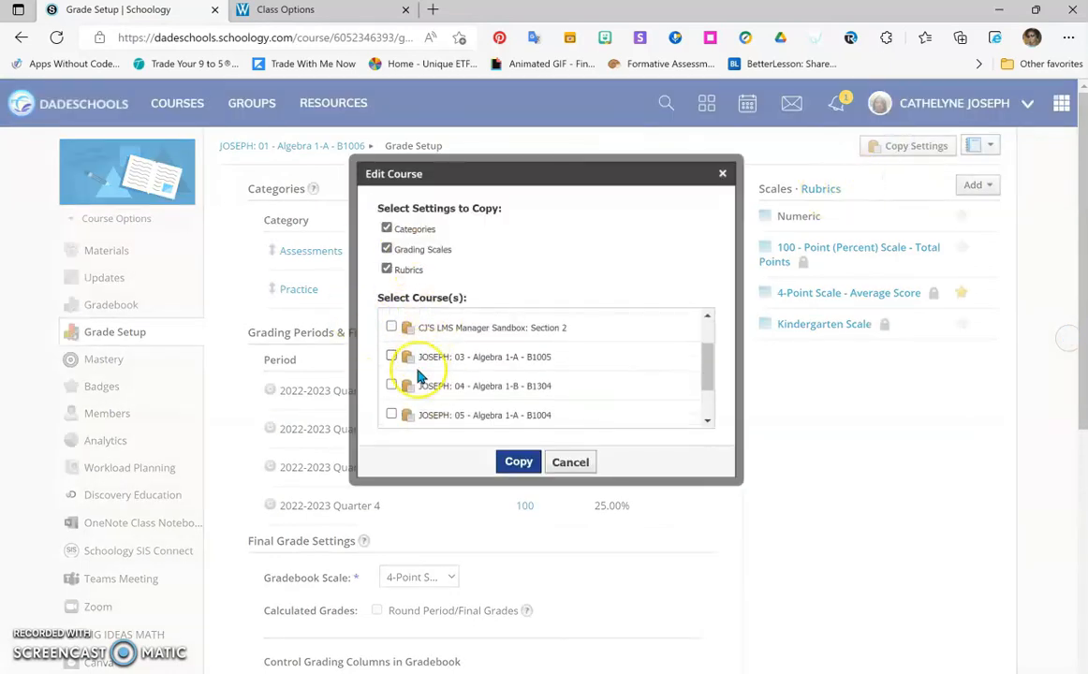
pyautogui.scroll(4, 585, 203)
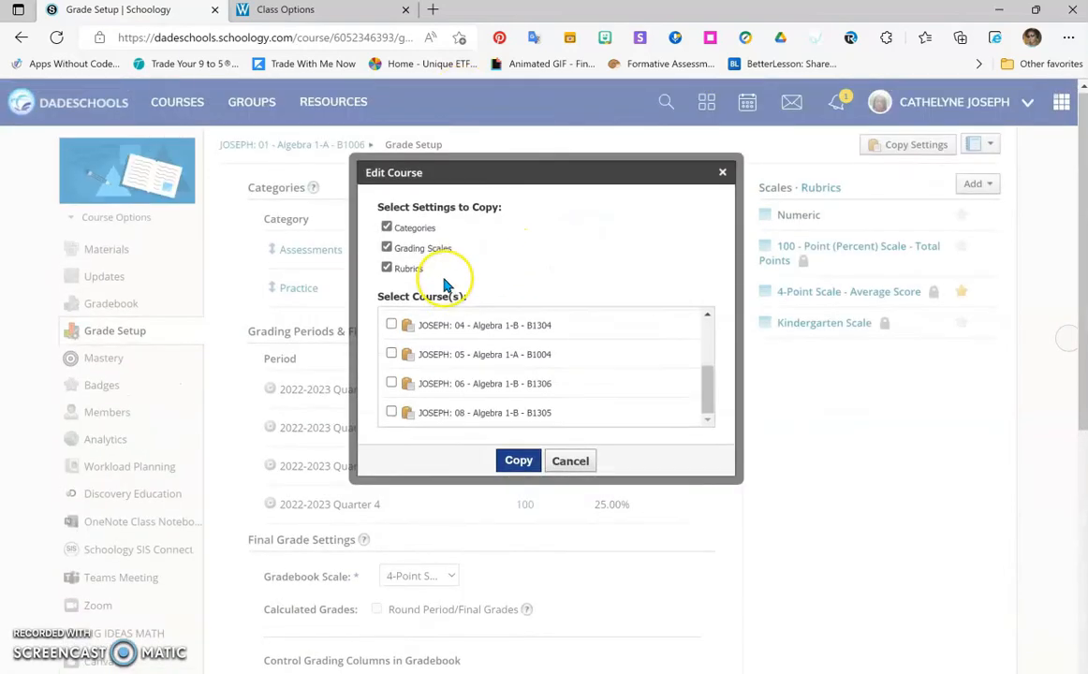
pyautogui.click(386, 249)
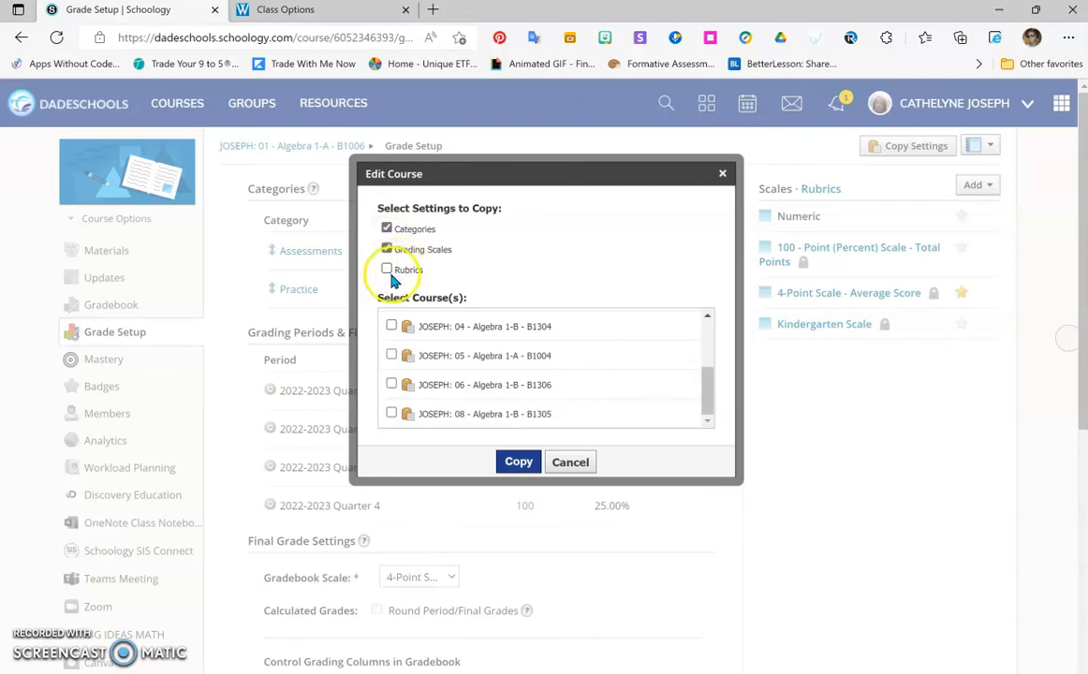
# Step: Select the 05, 06 and 08 Algebra 1 courses as copy targets and clear the selection again
pyautogui.click(391, 354)
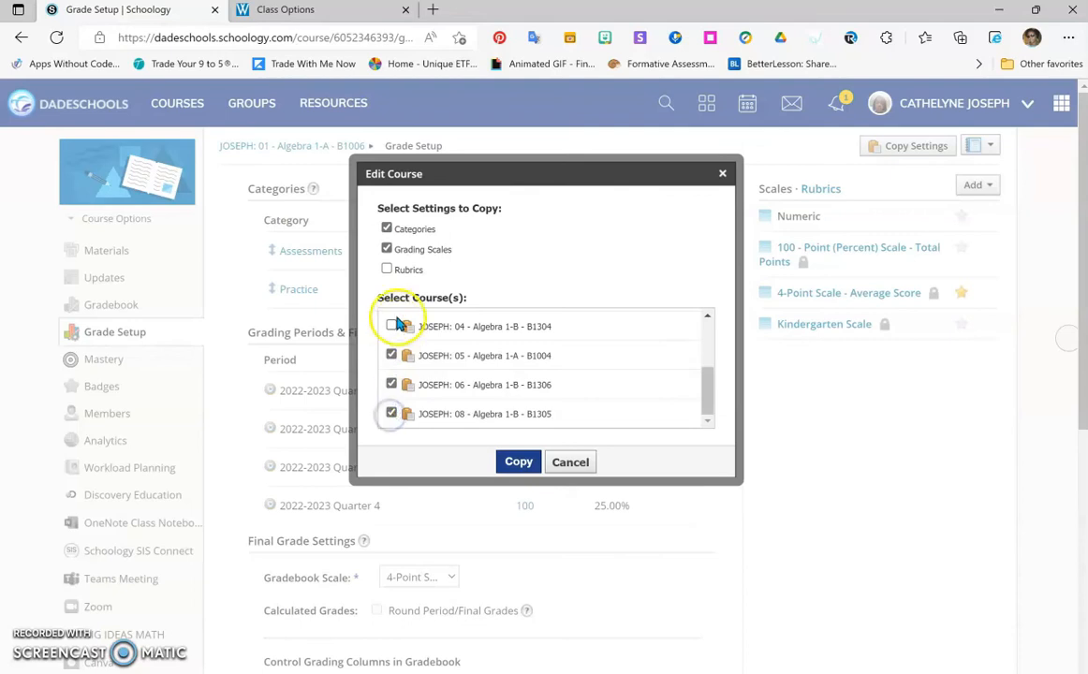
pyautogui.scroll(-2, 415, 376)
pyautogui.scroll(-3, 415, 377)
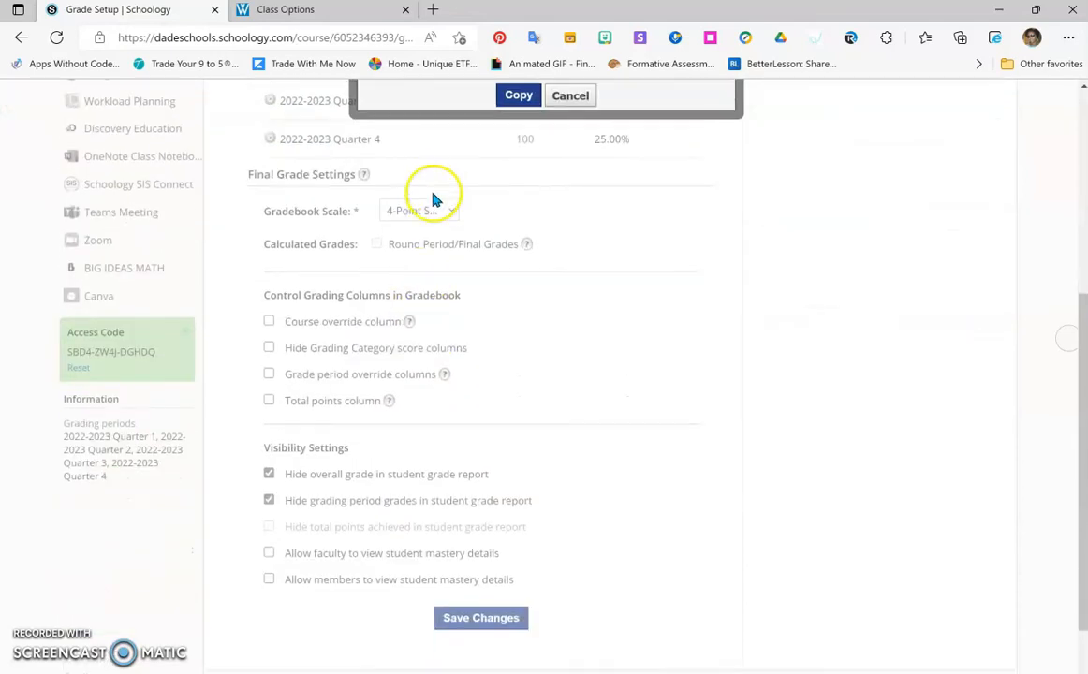
pyautogui.scroll(4, 440, 225)
pyautogui.moveTo(701, 386)
pyautogui.mouseDown()
pyautogui.moveTo(705, 348)
pyautogui.moveTo(702, 408)
pyautogui.mouseUp()
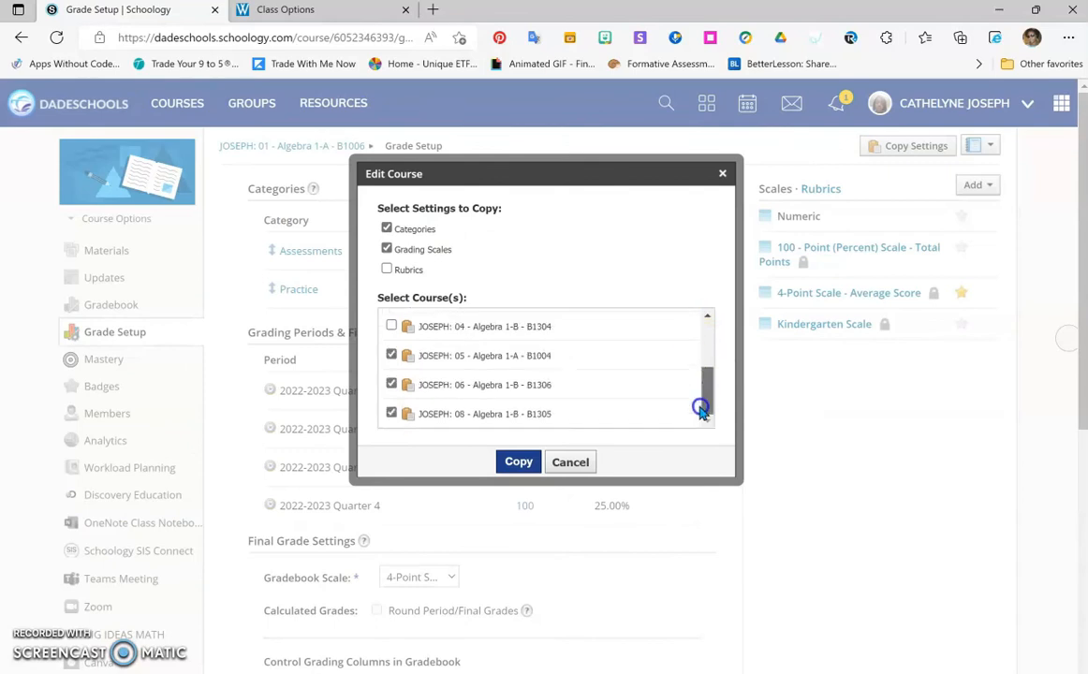
pyautogui.click(392, 357)
pyautogui.click(392, 413)
# Step: Copy the categories and grading scales to Cat's Sandbox : Section 1 and review the Grade Setup page
pyautogui.moveTo(714, 391); pyautogui.dragTo(721, 308)
pyautogui.click(391, 323)
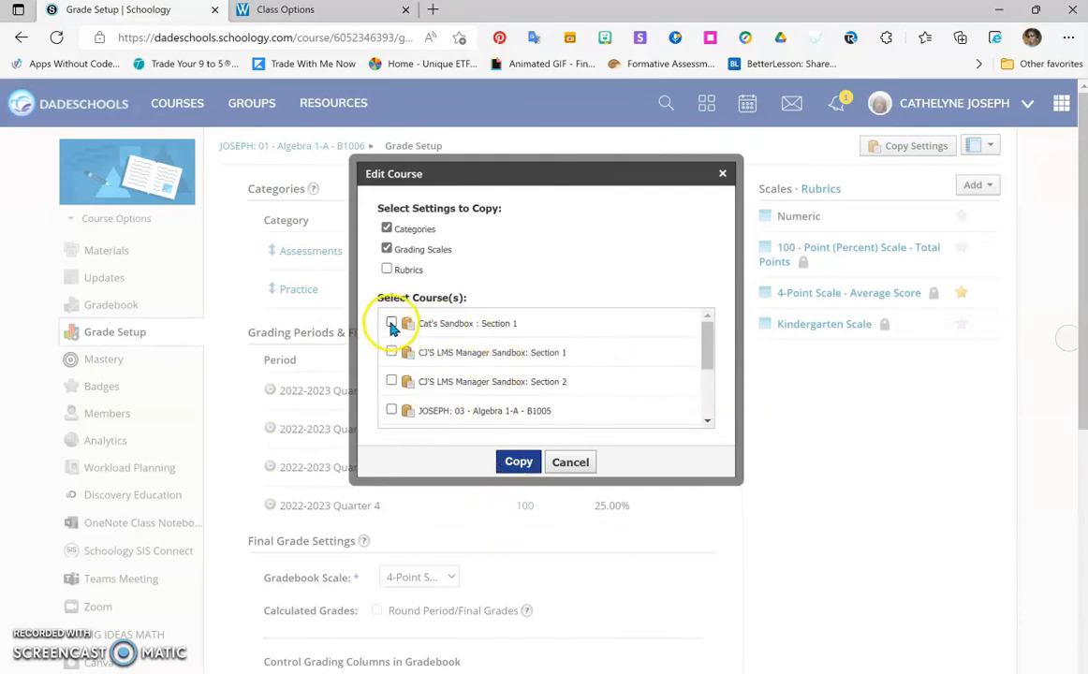
pyautogui.click(519, 467)
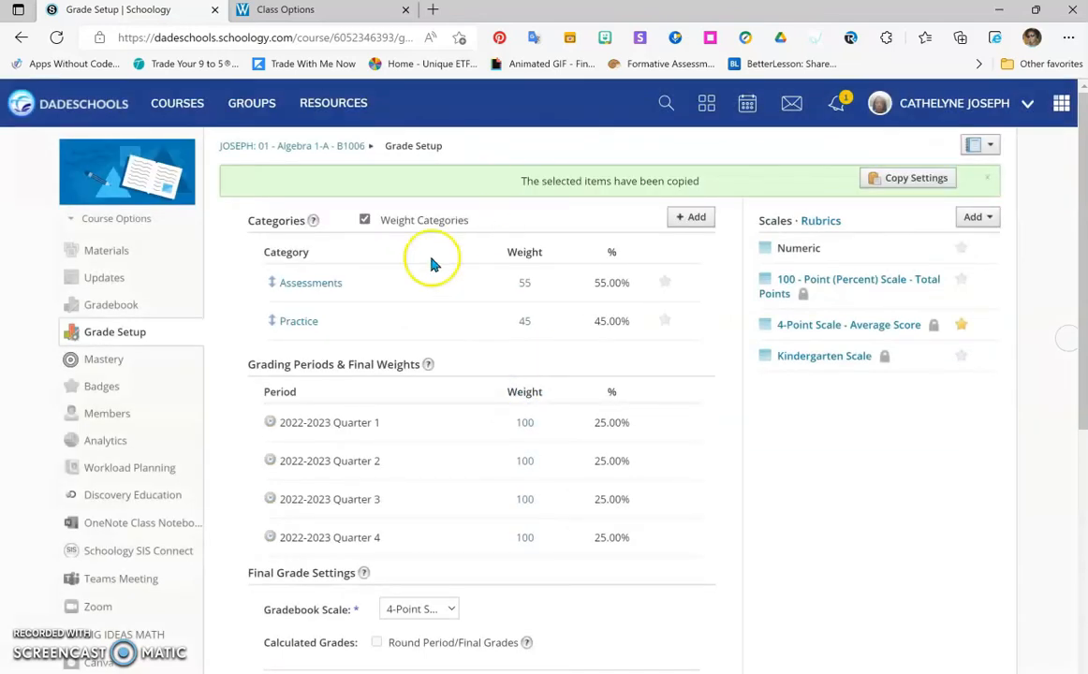
pyautogui.scroll(-2, 728, 468)
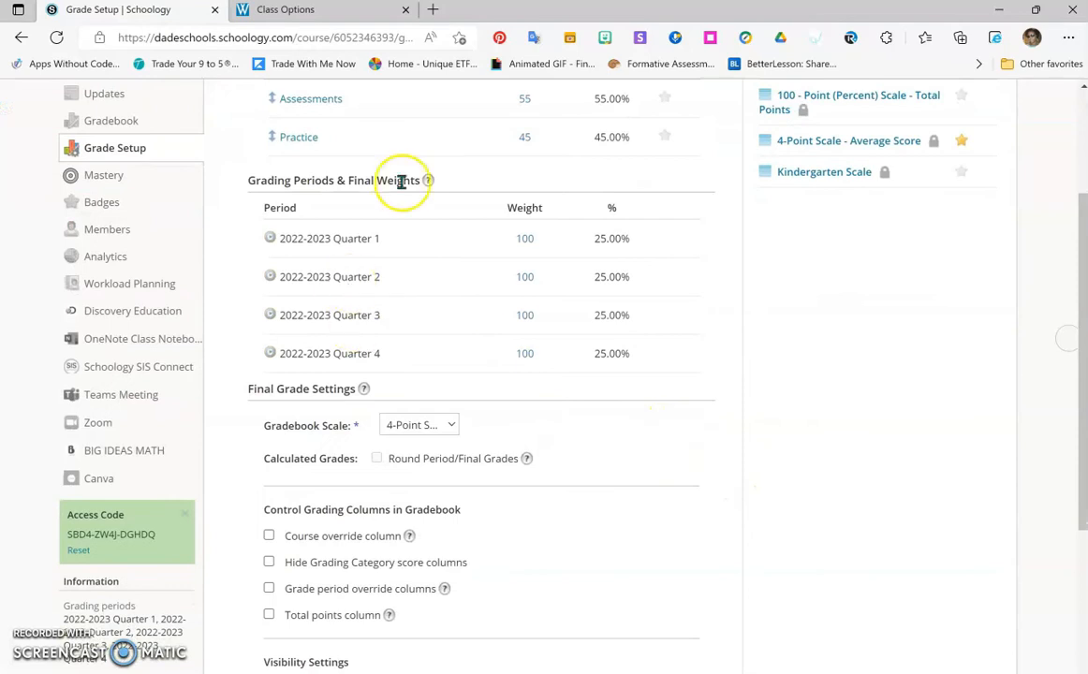
pyautogui.scroll(-3, 408, 359)
pyautogui.scroll(4, 365, 482)
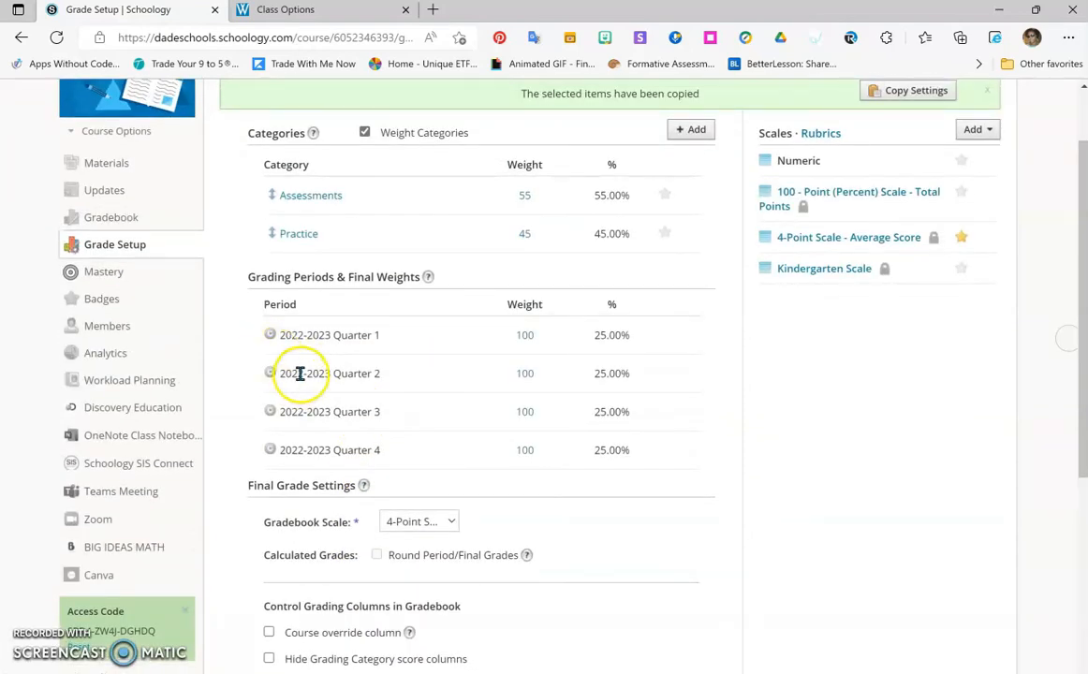
pyautogui.scroll(1, 306, 379)
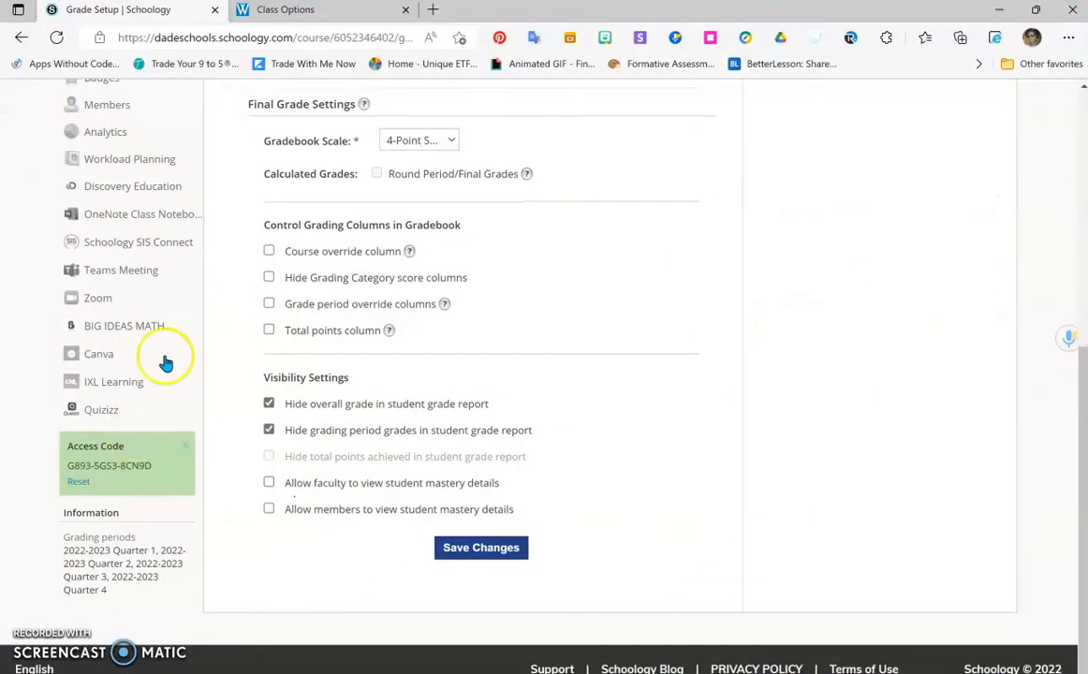
# Step: Authorize Schoology SIS Connect to access the account and show its category configuration for the 01 Algebra 1-A course
pyautogui.click(112, 245)
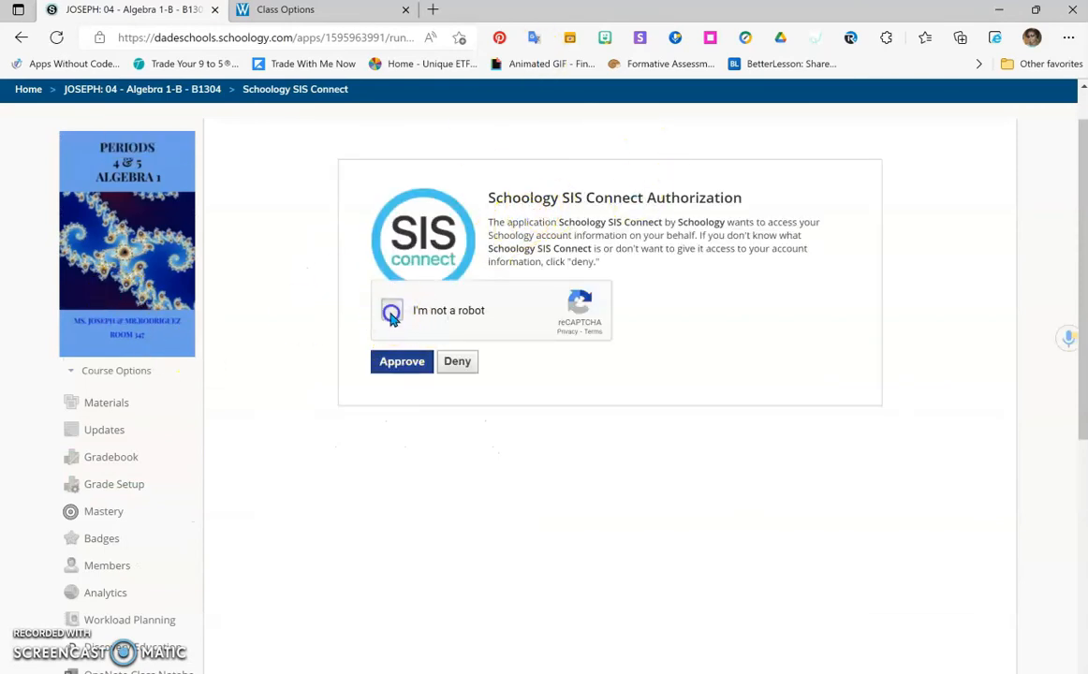
pyautogui.click(400, 370)
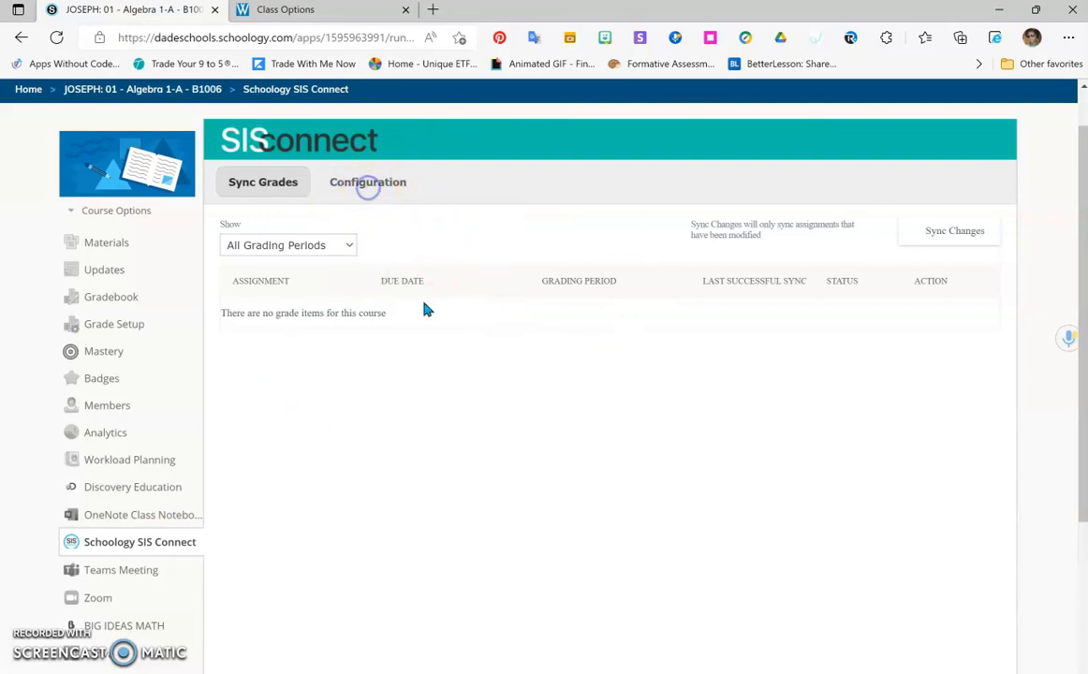
pyautogui.click(394, 184)
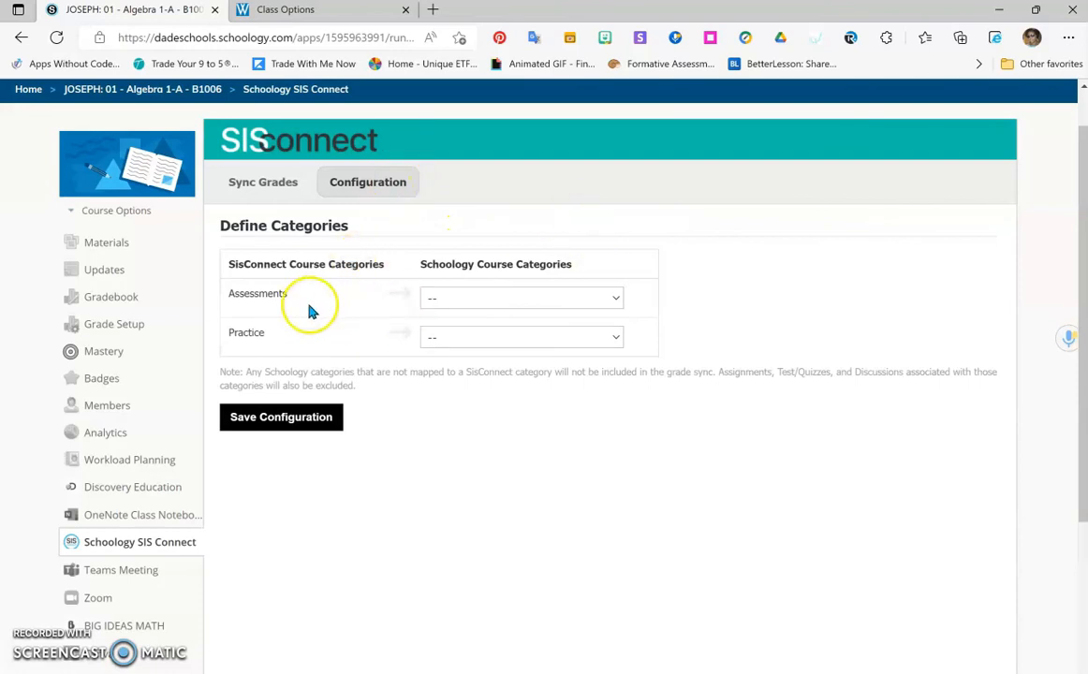
# Step: Map the SisConnect categories Assessments and Practice to the Schoology categories of the same names and save the configuration
pyautogui.click(617, 299)
pyautogui.click(558, 346)
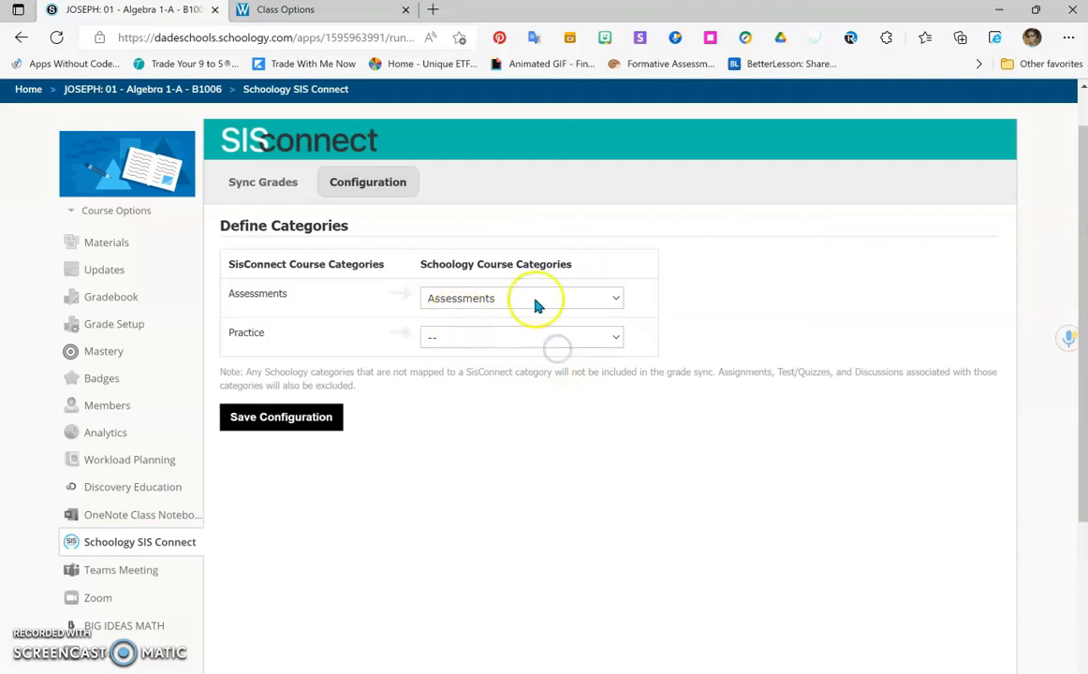
pyautogui.click(607, 342)
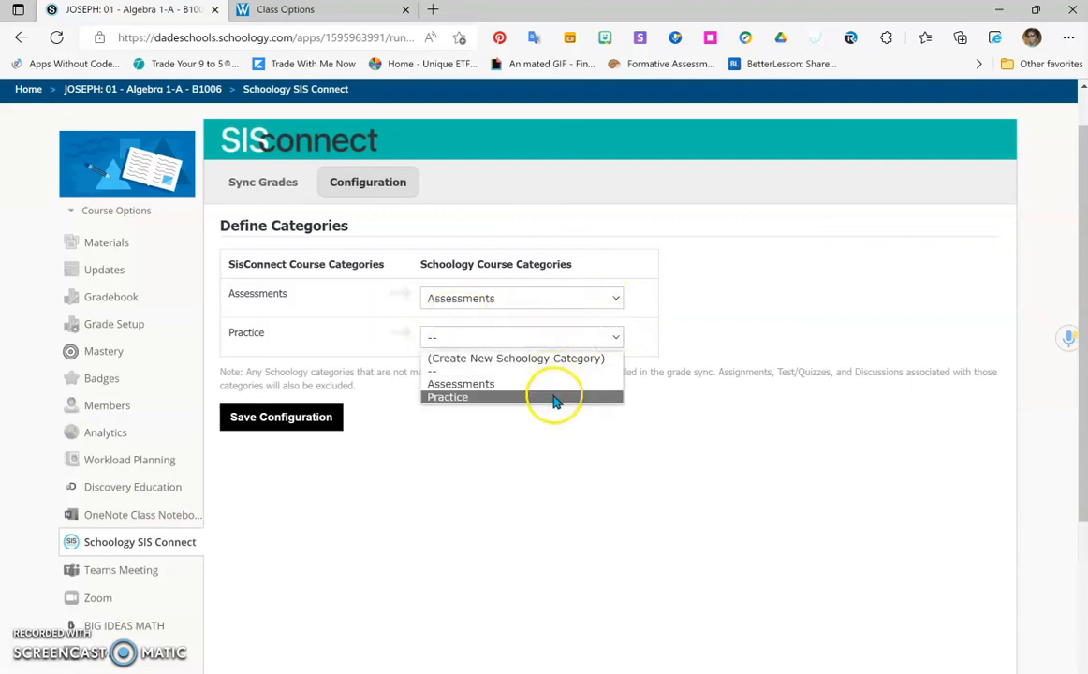
pyautogui.click(559, 397)
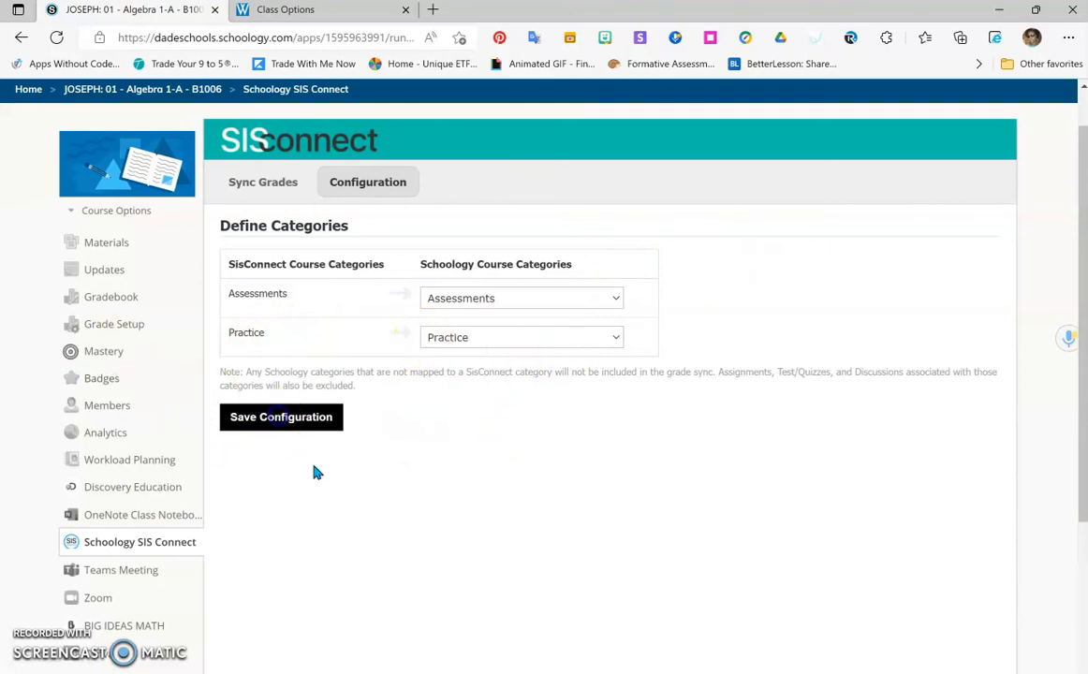
pyautogui.scroll(-1, 300, 401)
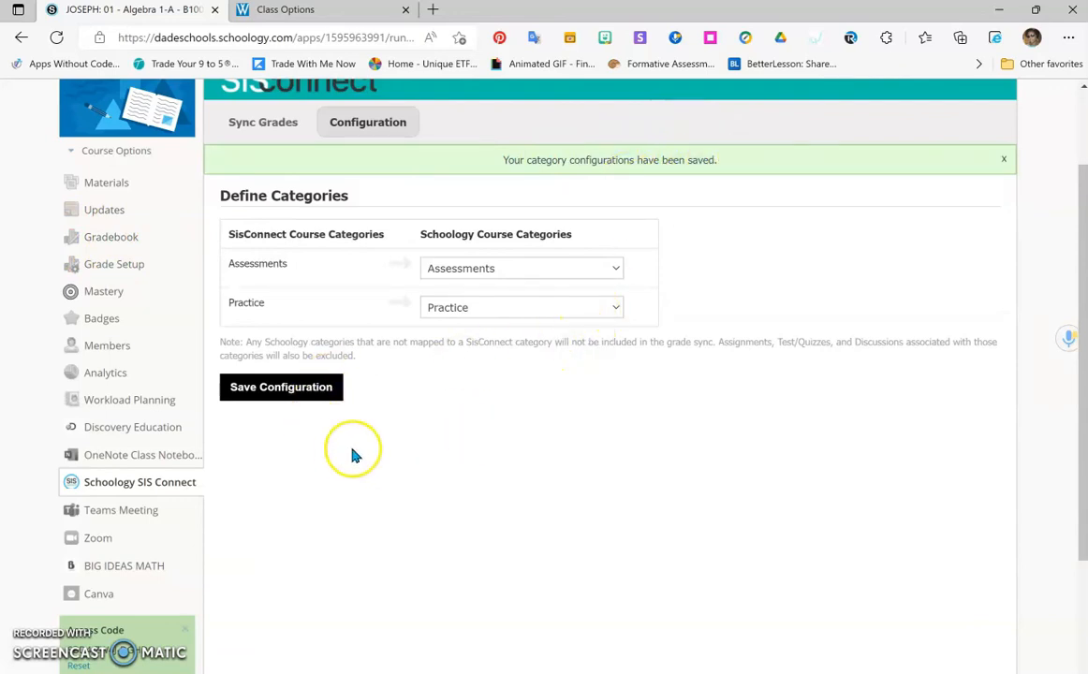
pyautogui.scroll(2, 361, 323)
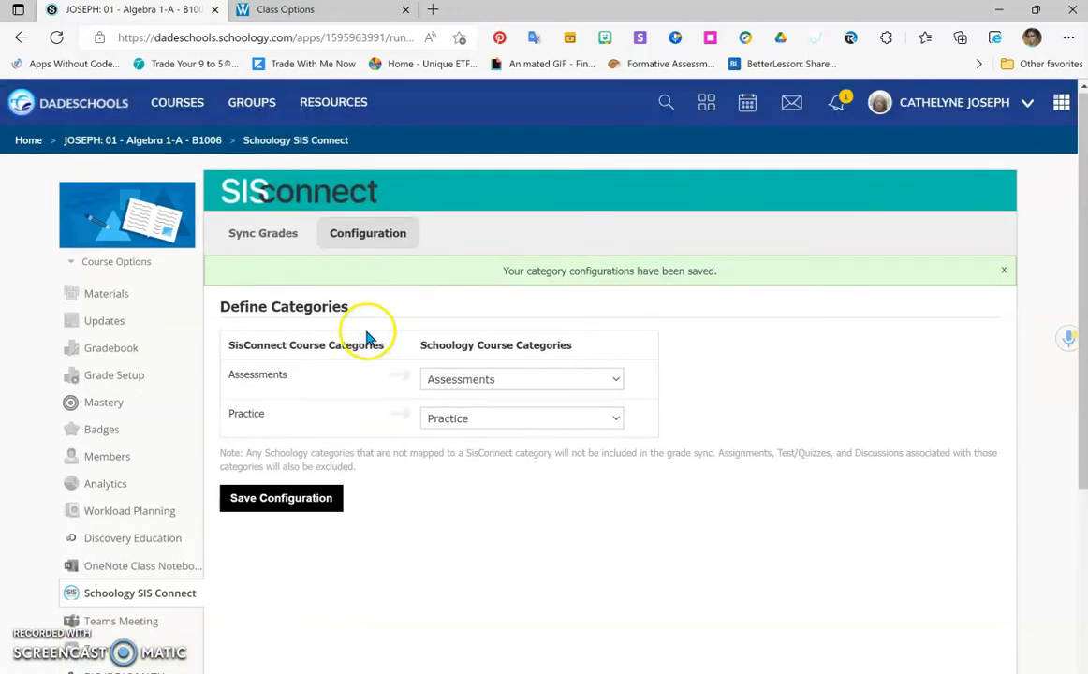
pyautogui.scroll(-3, 309, 318)
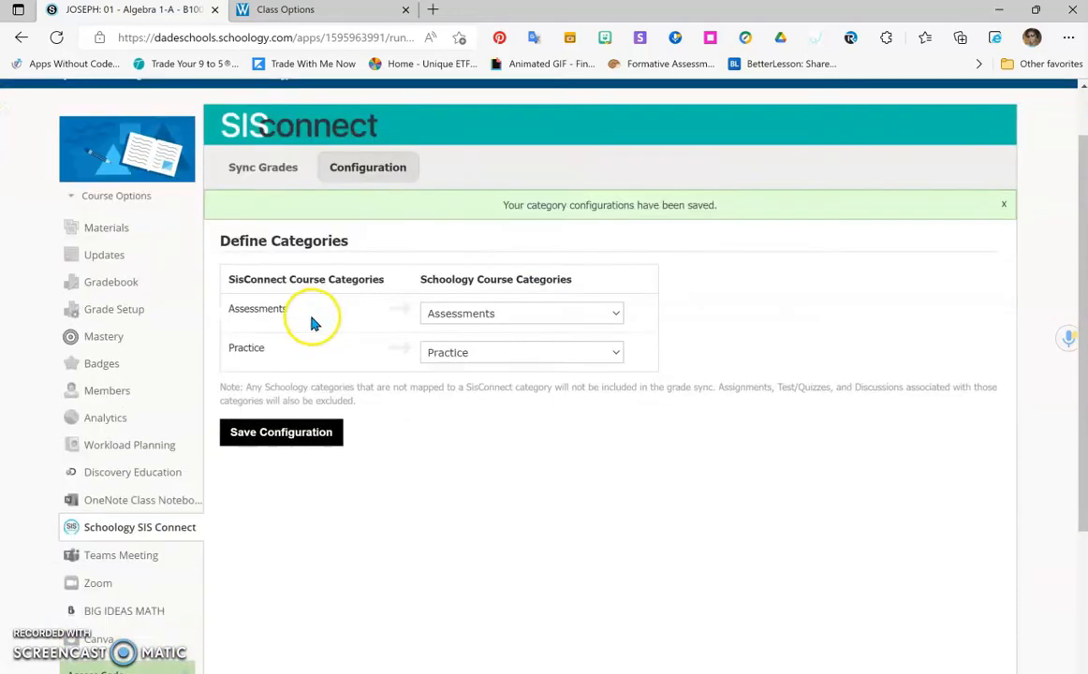
pyautogui.scroll(2, 342, 365)
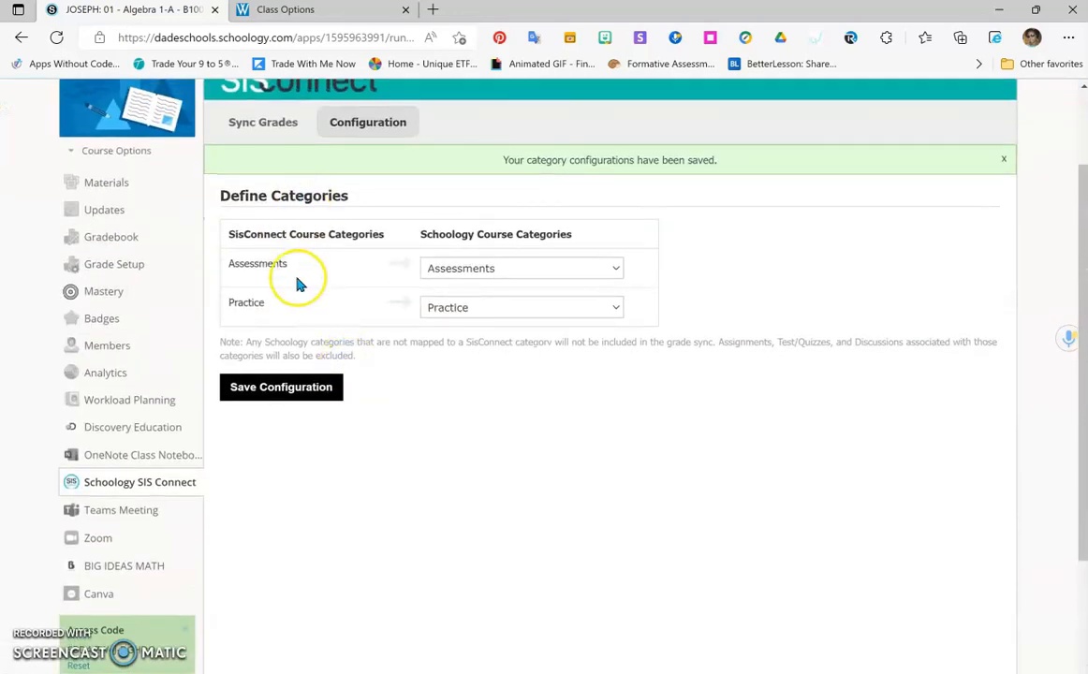
pyautogui.scroll(2, 309, 291)
pyautogui.scroll(-3, 201, 402)
pyautogui.scroll(-1, 164, 403)
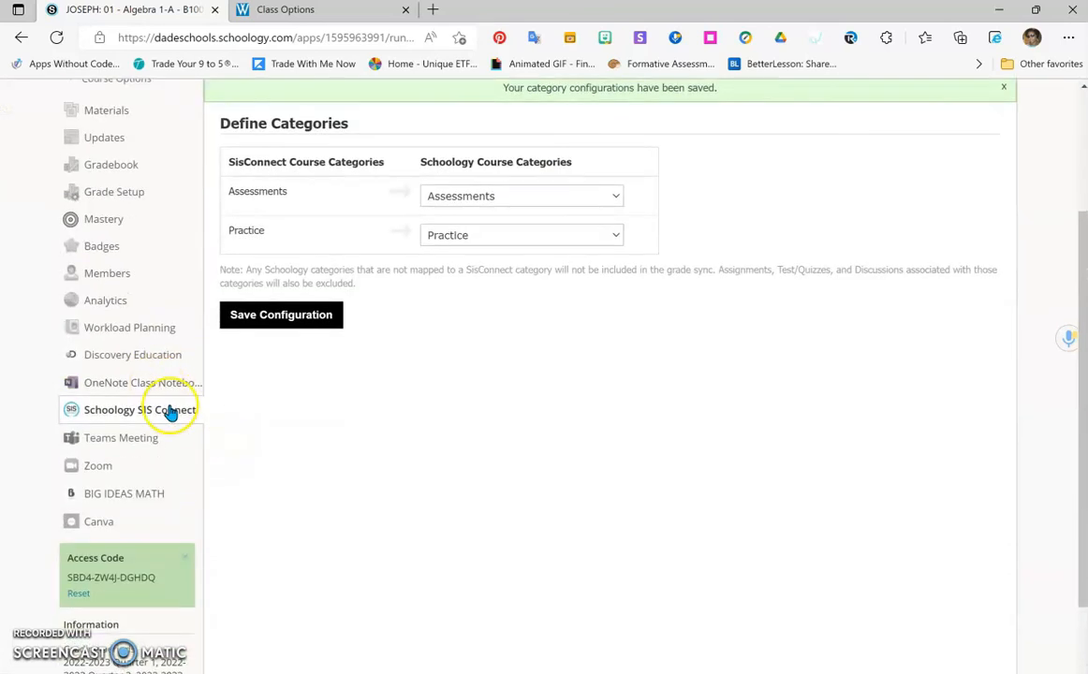
pyautogui.scroll(3, 356, 356)
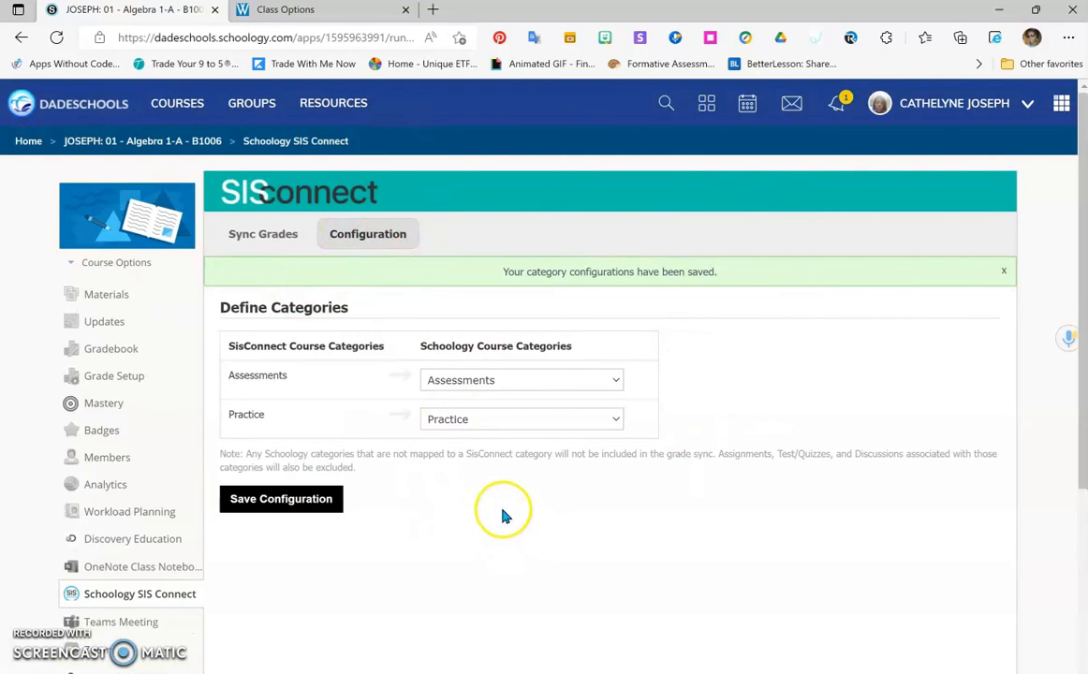
pyautogui.scroll(-1, 441, 478)
pyautogui.scroll(-2, 352, 369)
pyautogui.scroll(1, 318, 323)
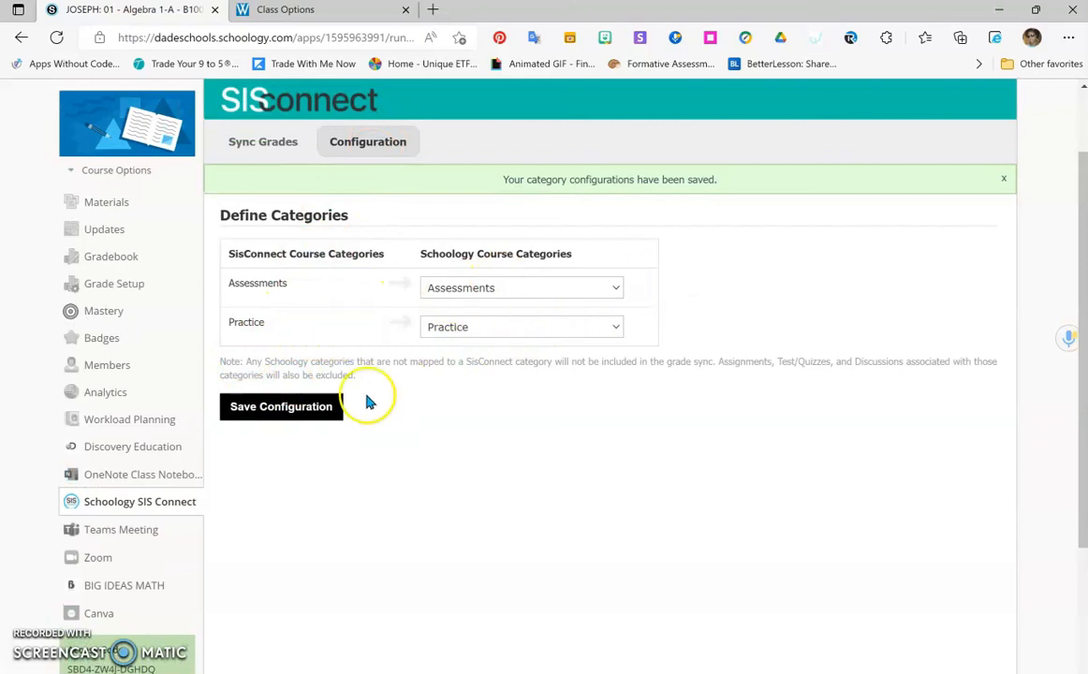
pyautogui.scroll(2, 138, 364)
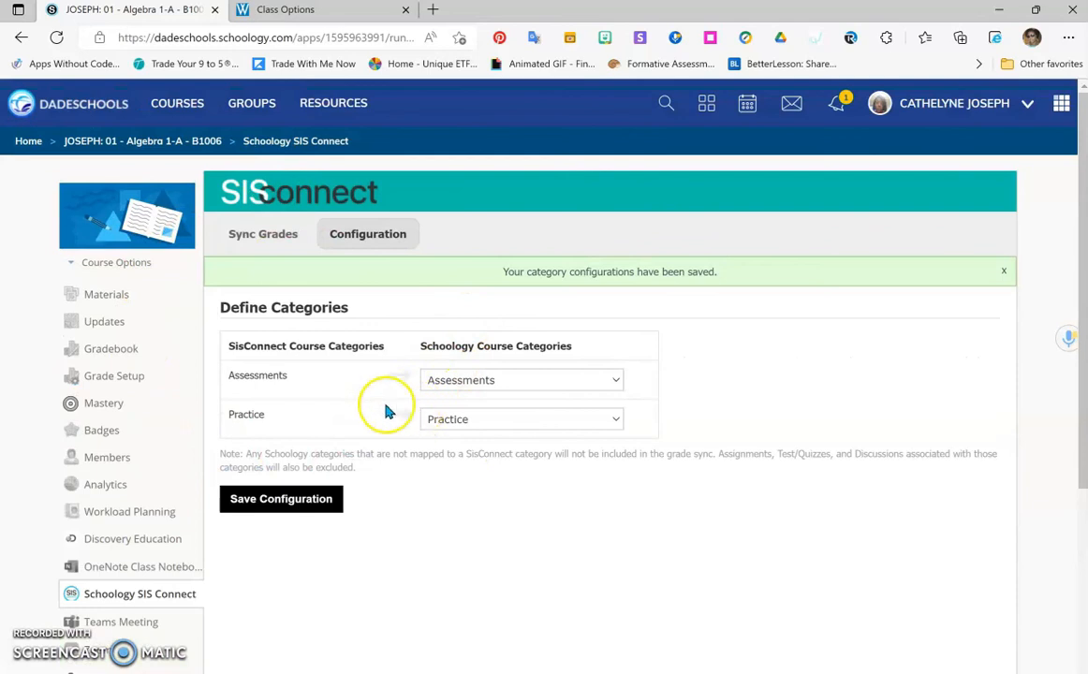
pyautogui.scroll(-3, 367, 427)
pyautogui.scroll(2, 365, 432)
pyautogui.scroll(2, 365, 432)
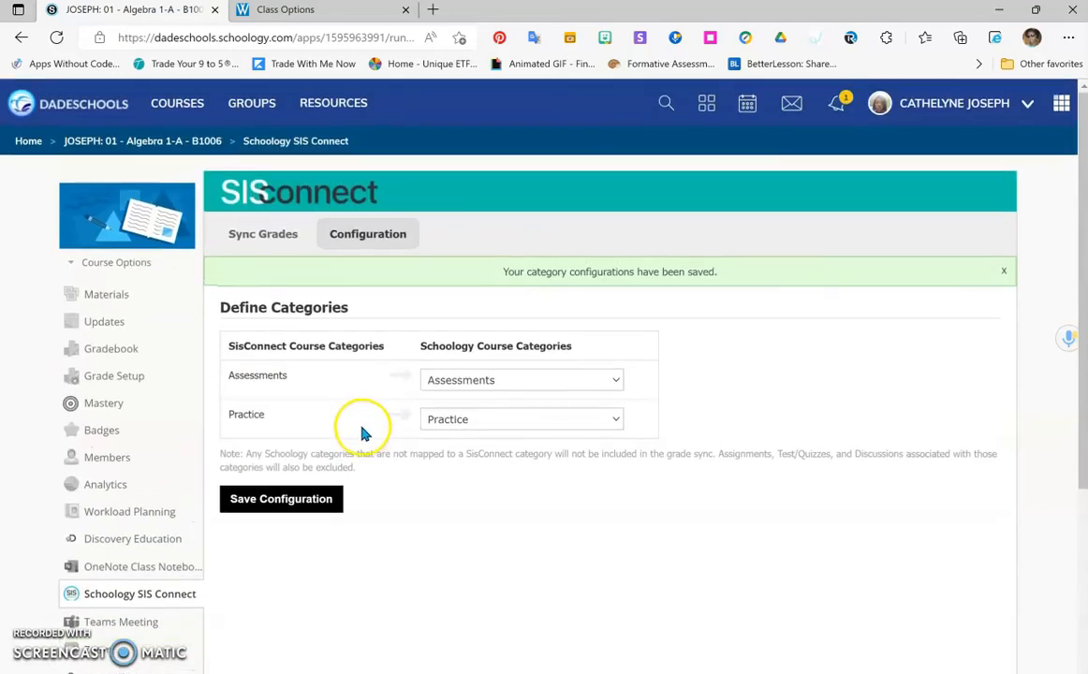
pyautogui.scroll(-3, 369, 462)
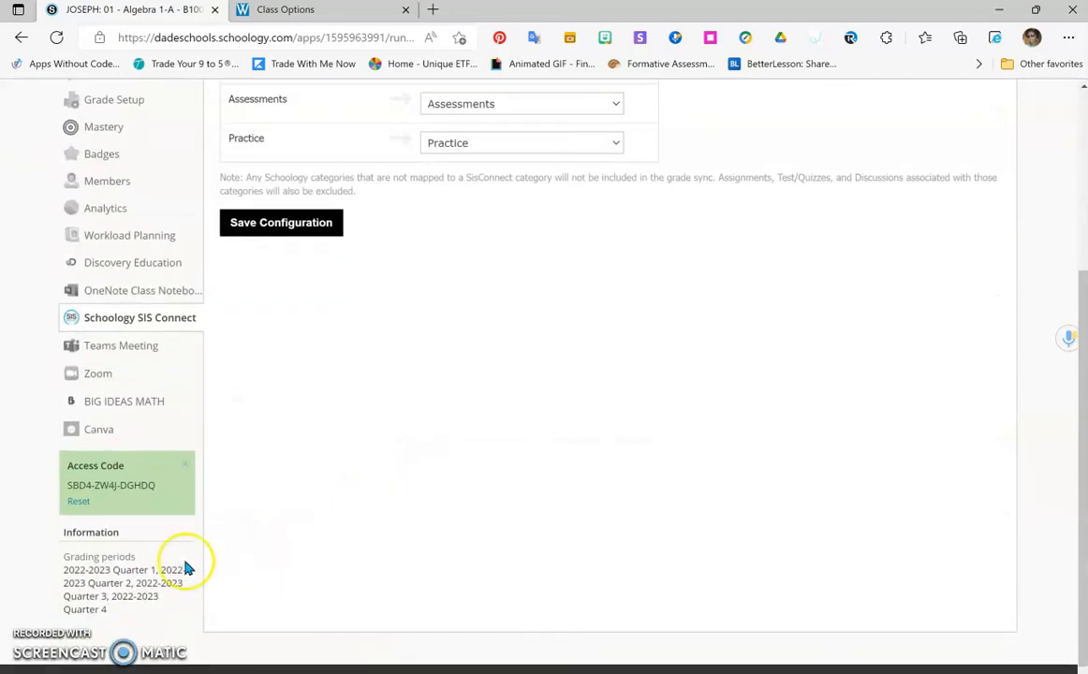